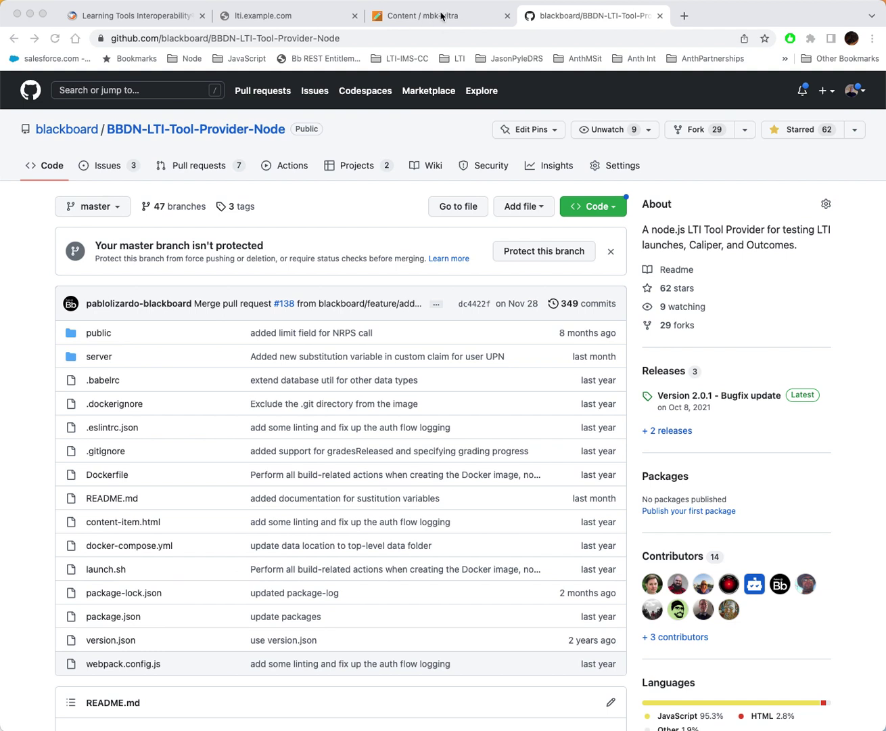
click(261, 38)
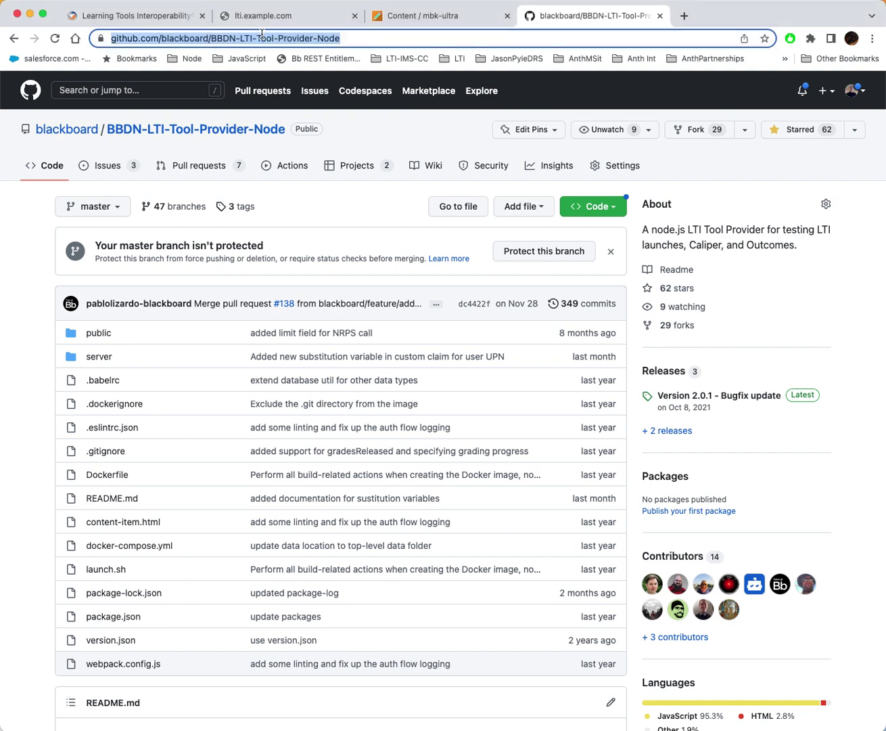
click(356, 36)
drag(364, 37, 92, 27)
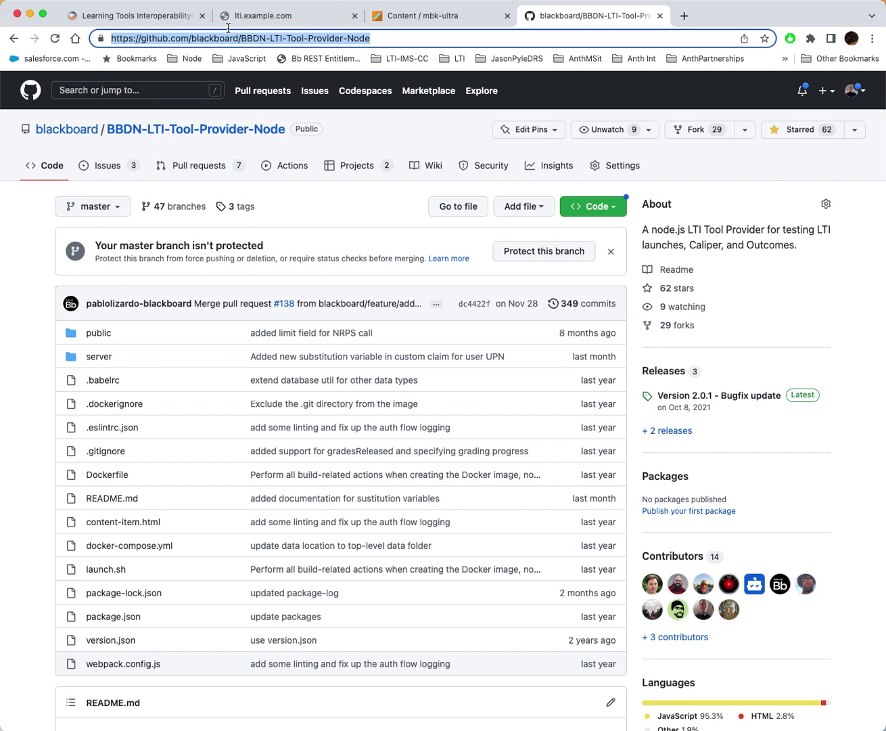
Step: Close the mbk-ultra course and open Admin > LTI Tool Providers
click(426, 15)
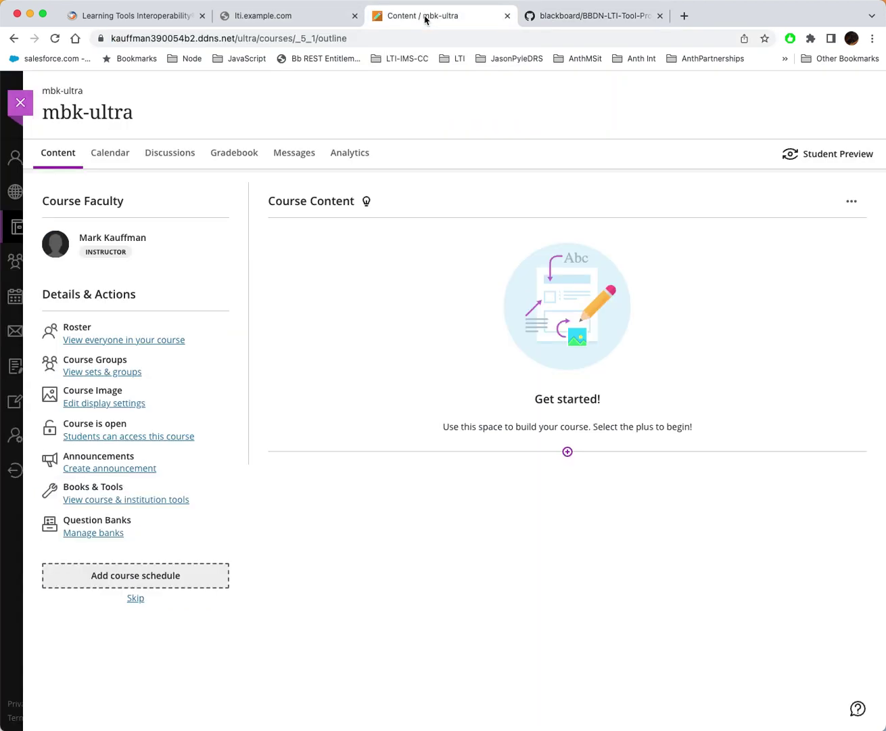
click(27, 101)
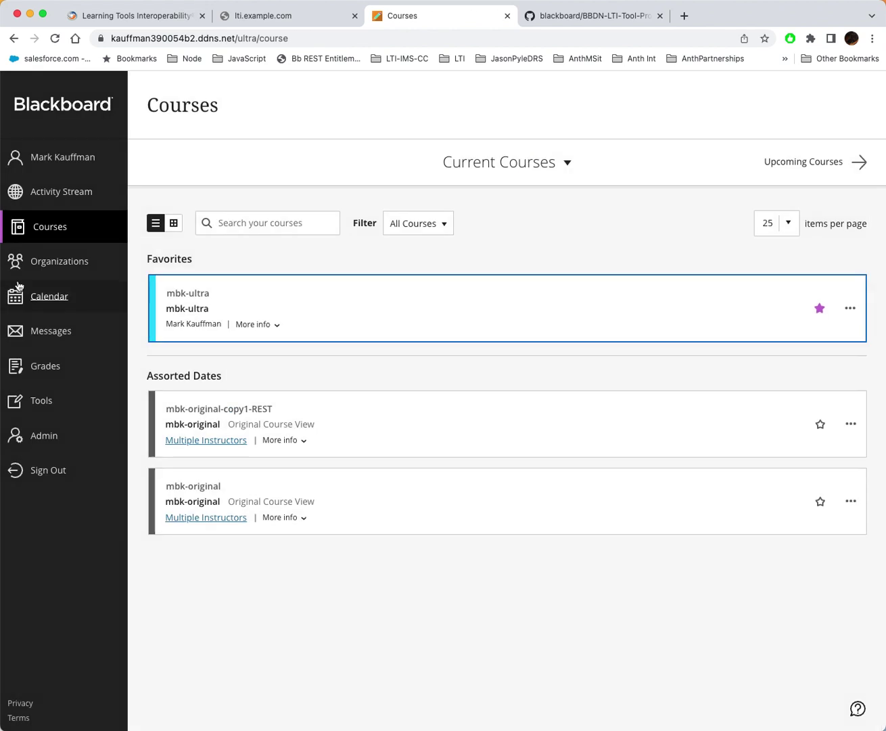
click(41, 438)
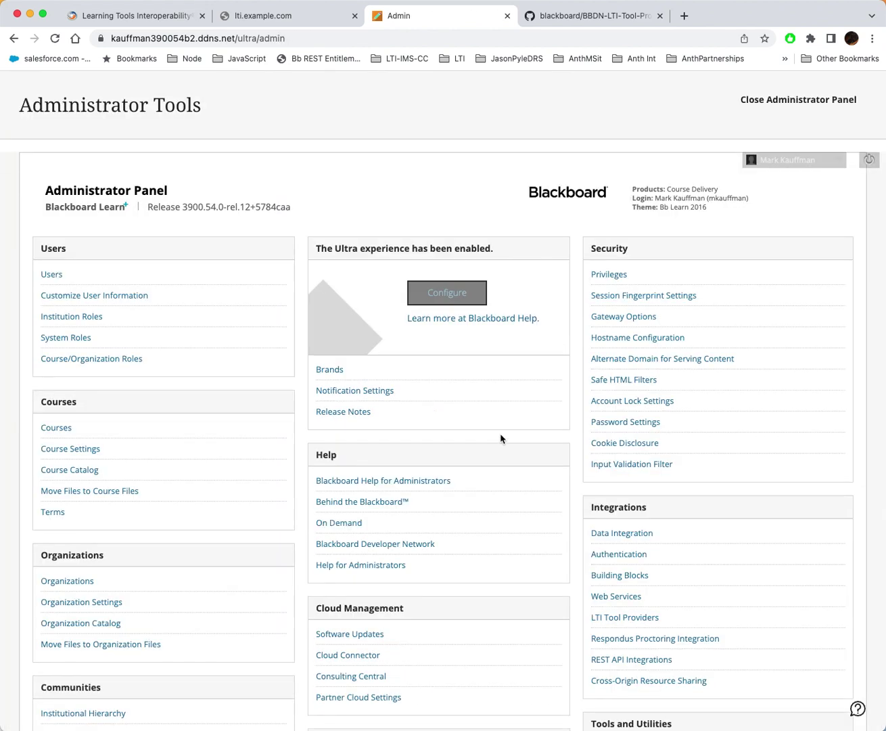
click(624, 594)
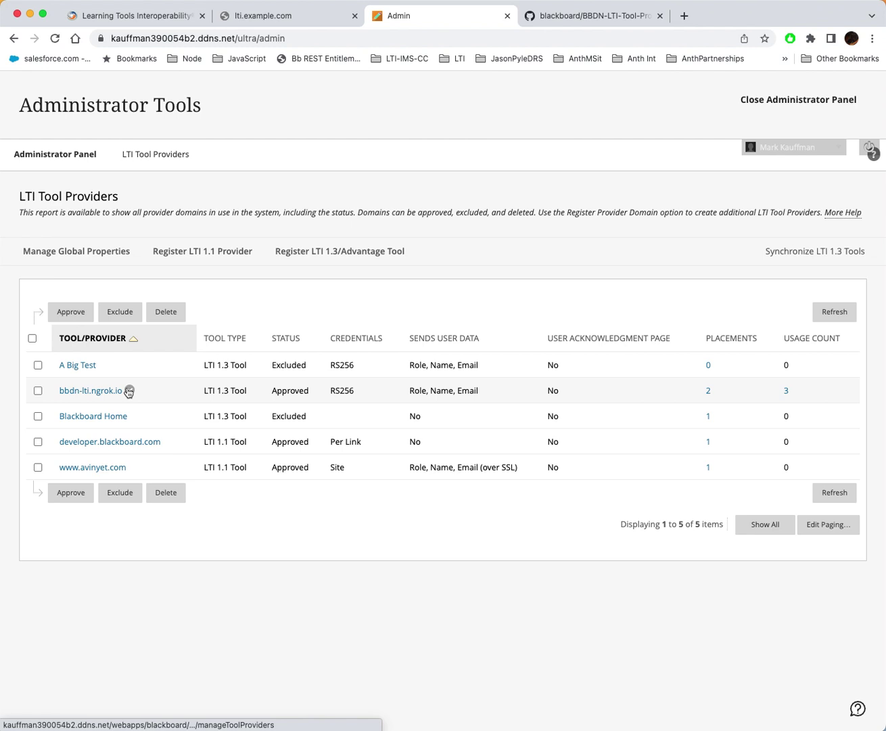
click(129, 392)
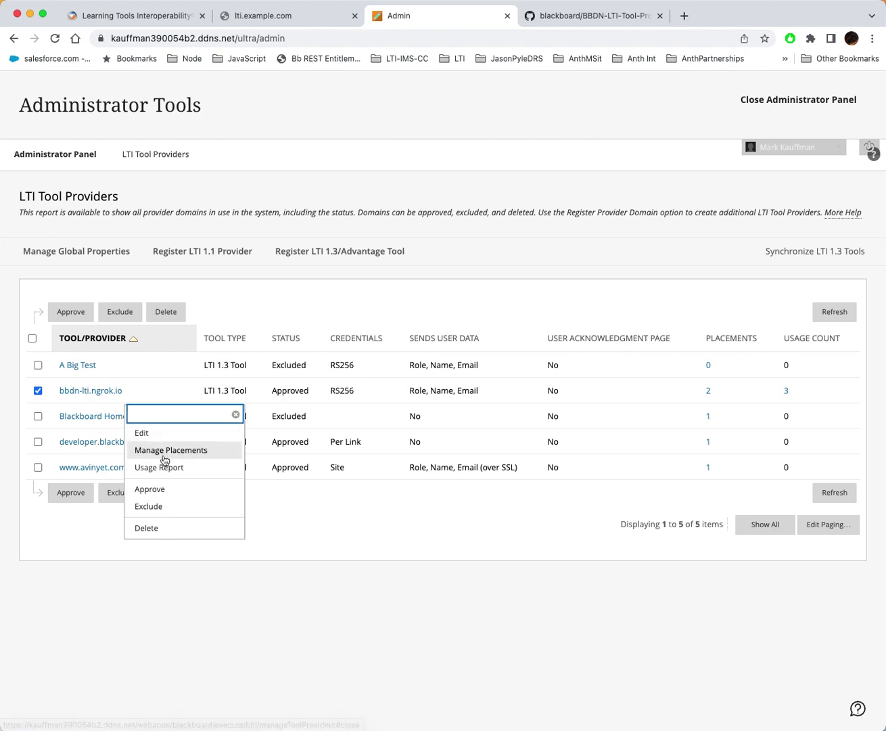
key(Escape)
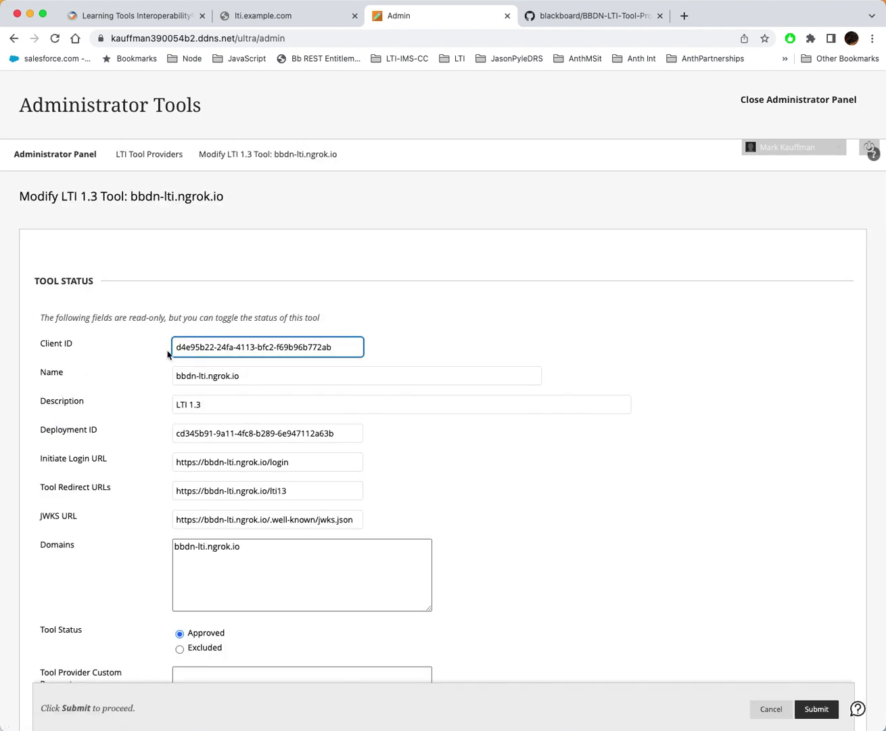
scroll(202, 393, down, 1)
scroll(183, 445, down, 3)
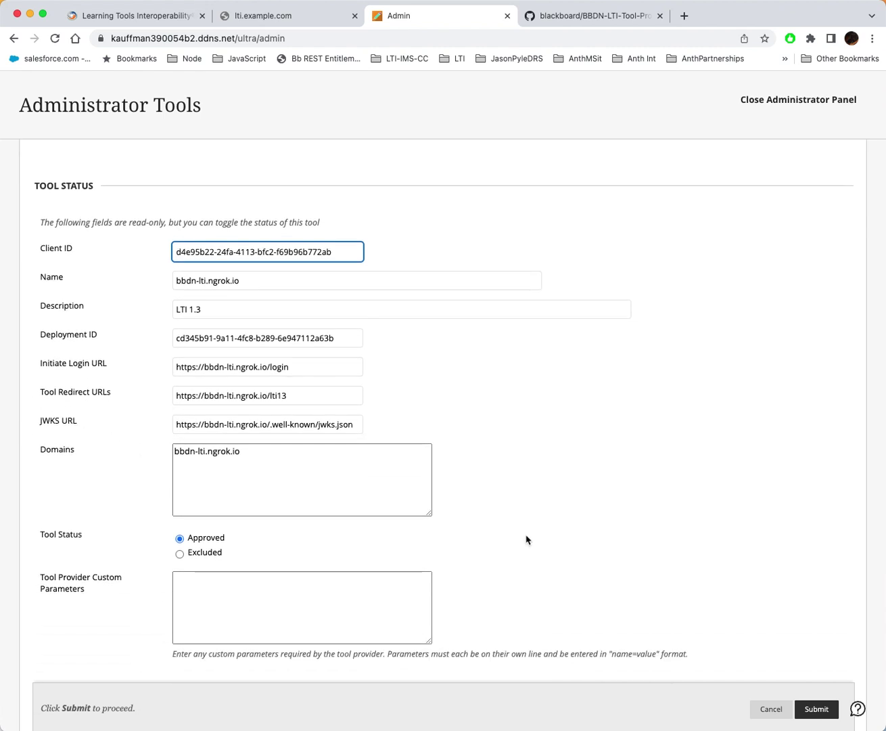
click(770, 709)
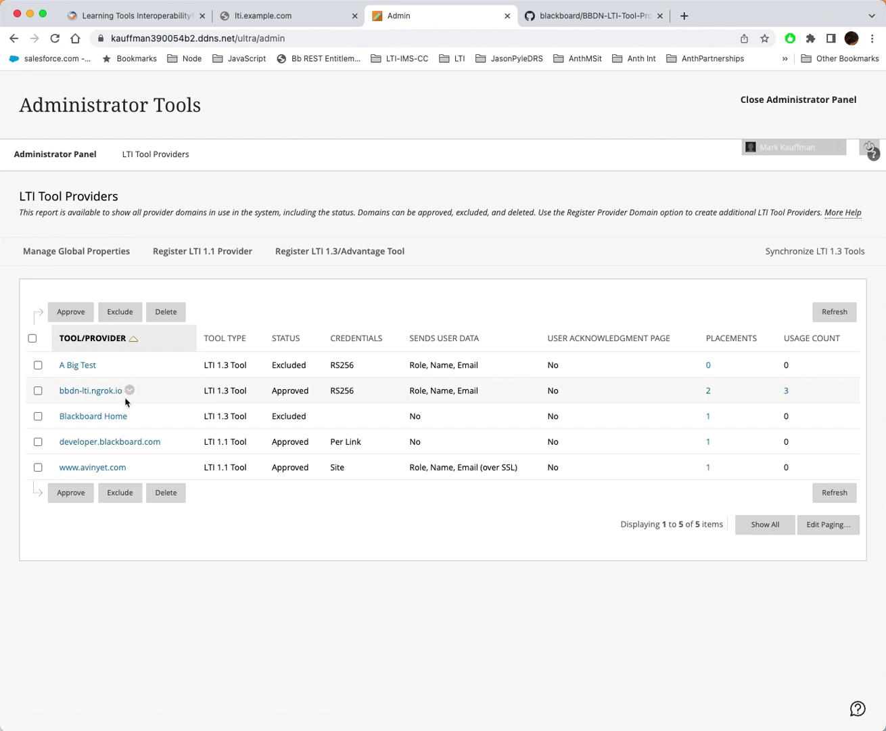
click(130, 391)
Step: Open Manage Placements for bbdn-lti.ngrok.io and select the bbdnltidlr name and deepLinkOptions URL
click(161, 452)
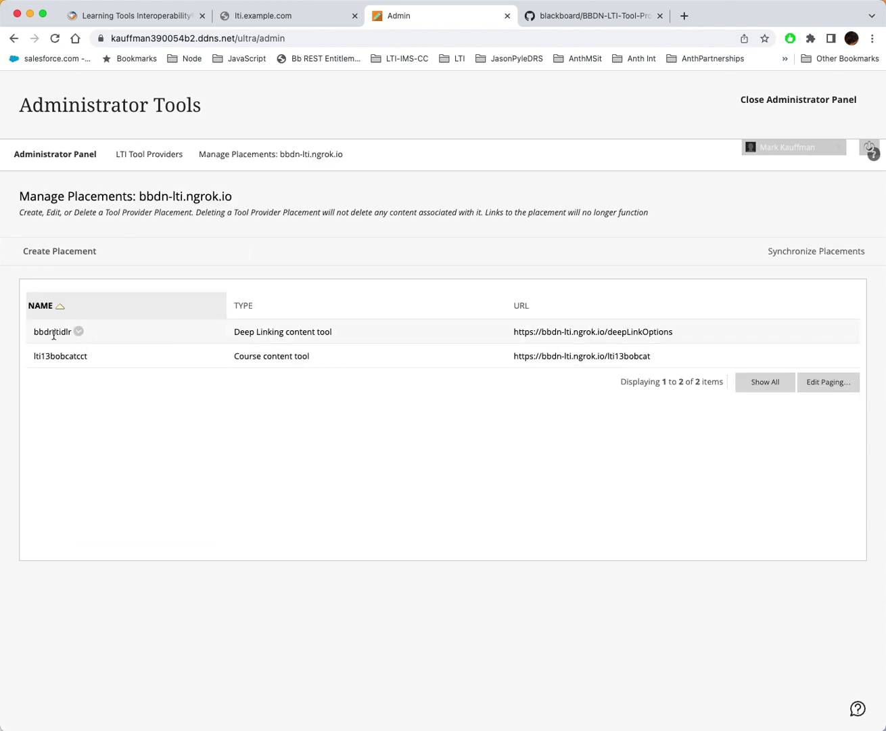
double_click(45, 331)
drag(682, 332, 509, 339)
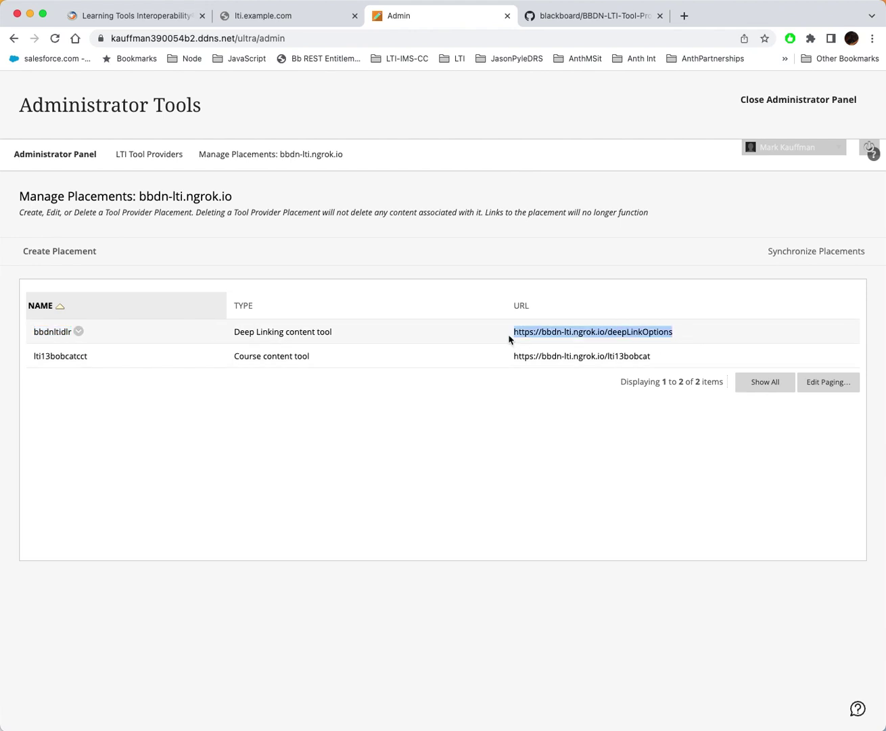
Step: Open the bbdn-lti.ngrok.io tool's Edit form and scroll to its Tool Redirect URLs
click(152, 158)
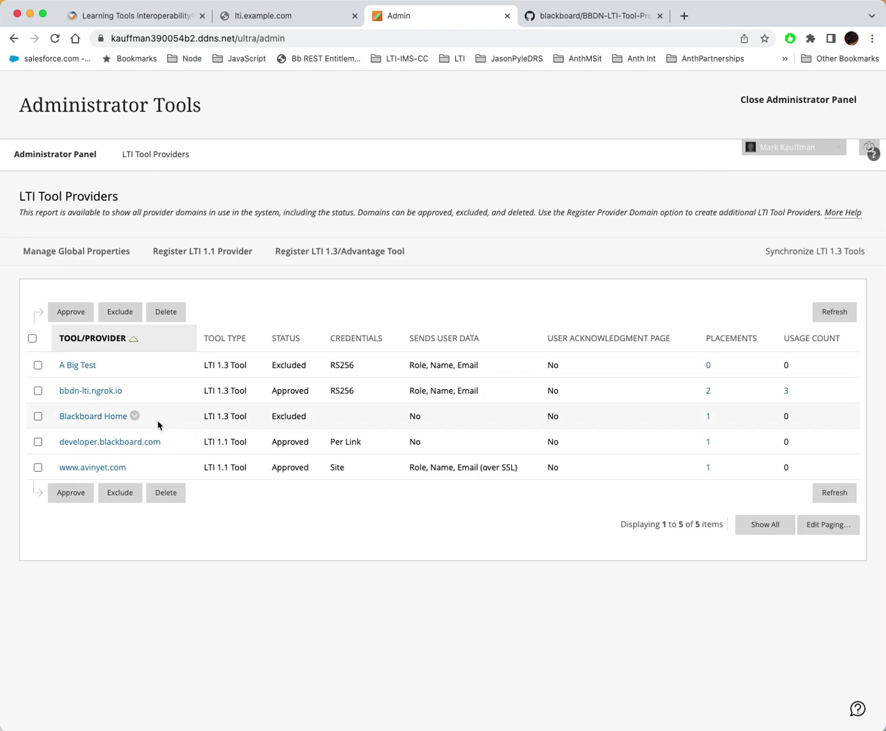
click(130, 391)
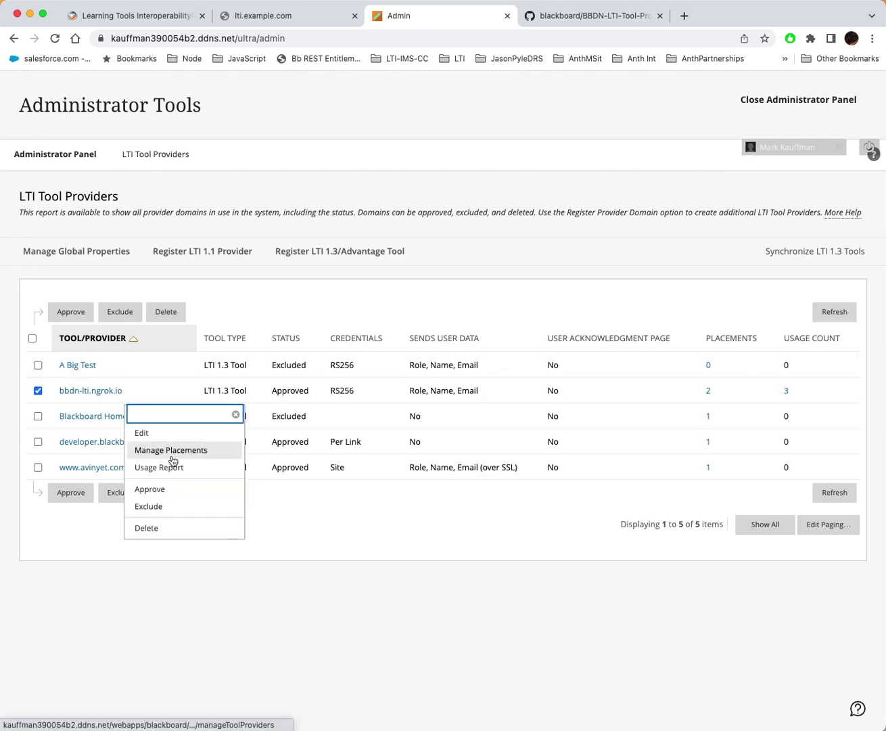
click(161, 433)
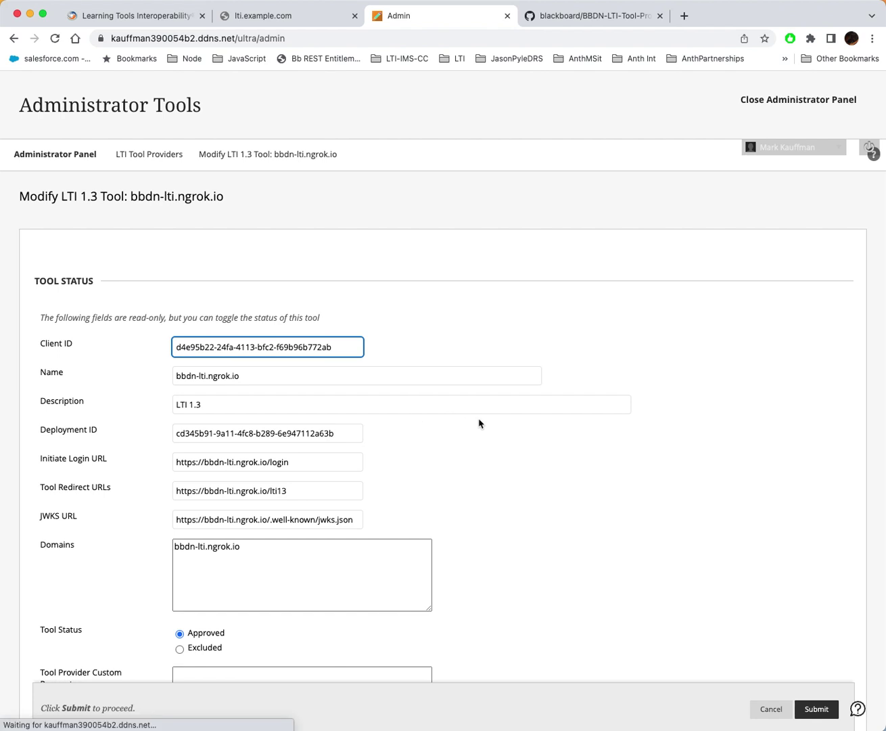
scroll(479, 423, down, 1)
scroll(479, 423, down, 1)
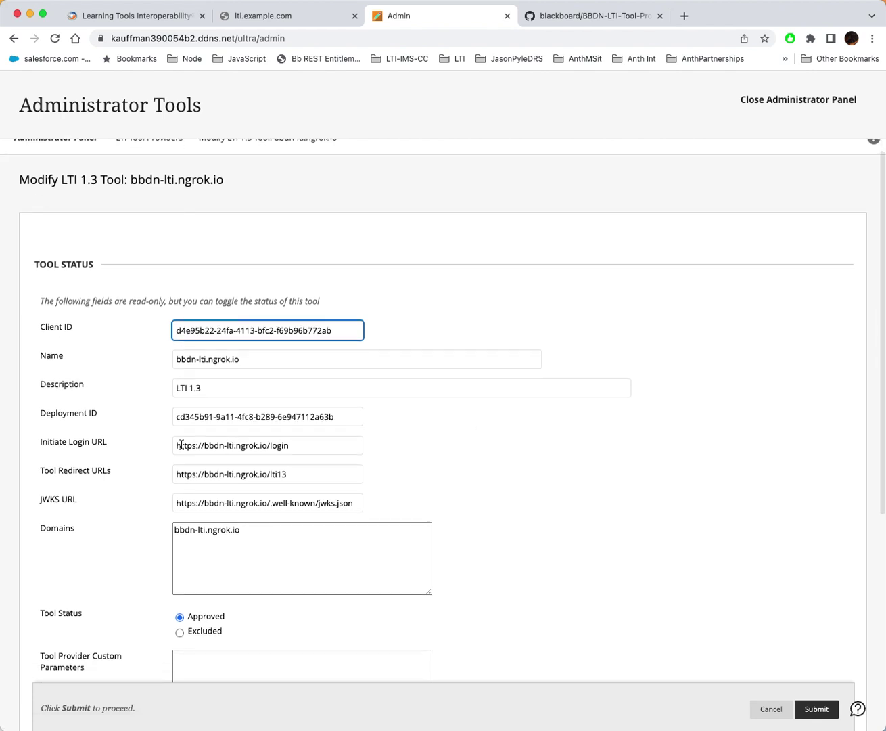
scroll(177, 445, down, 2)
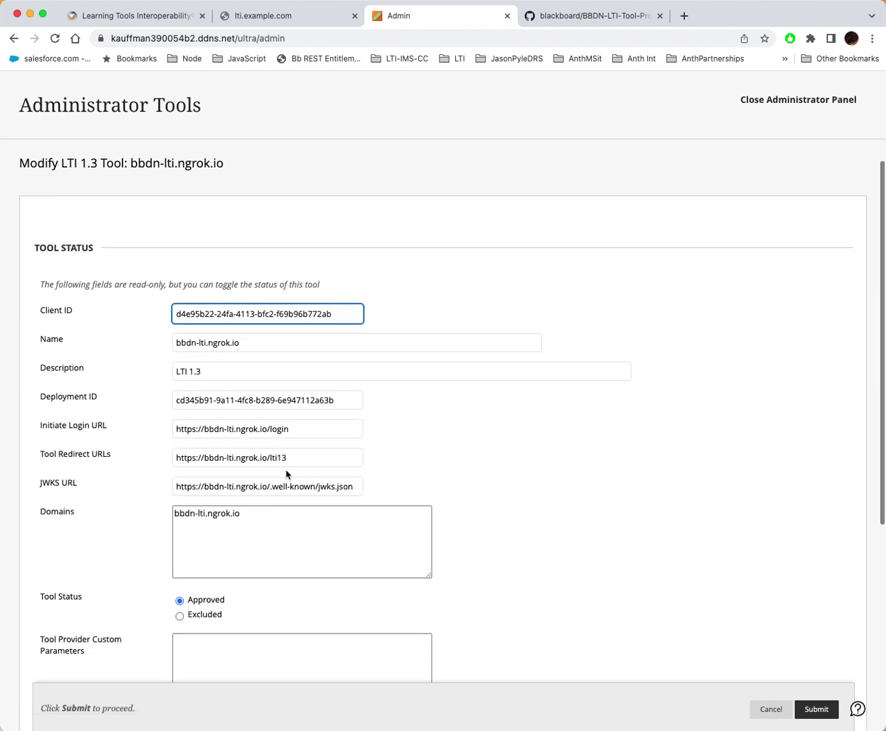
Step: Select and copy the full Tool Redirect URLs value
drag(308, 458, 160, 460)
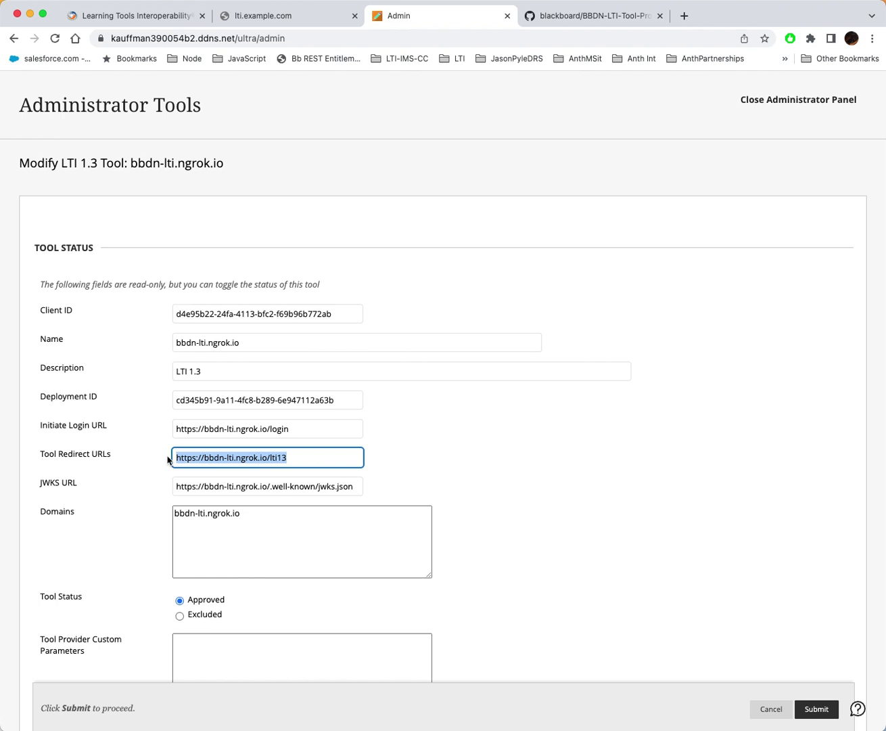
click(299, 470)
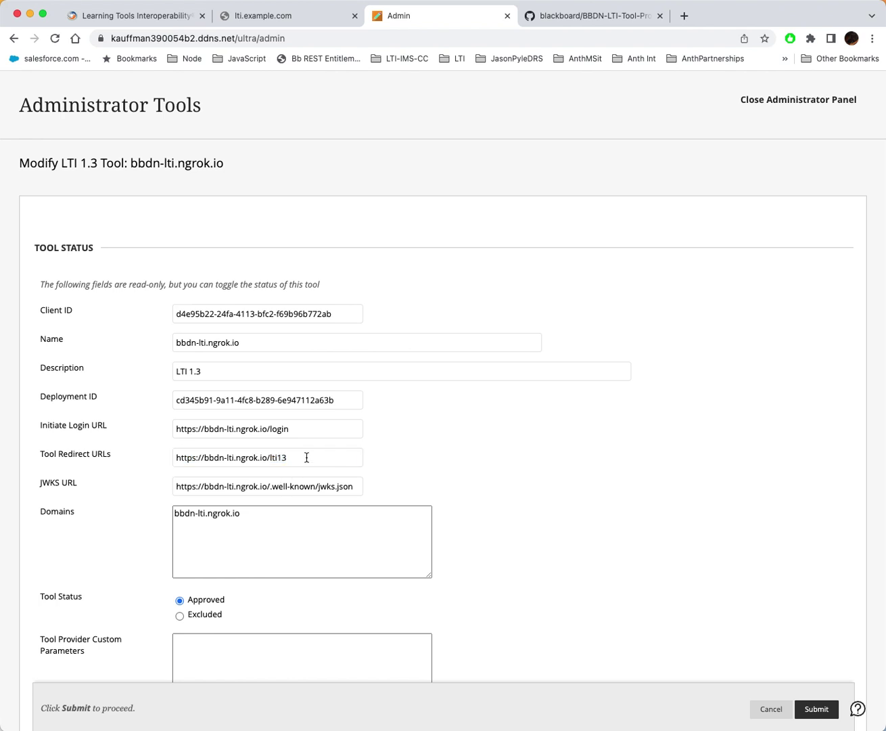
triple_click(251, 453)
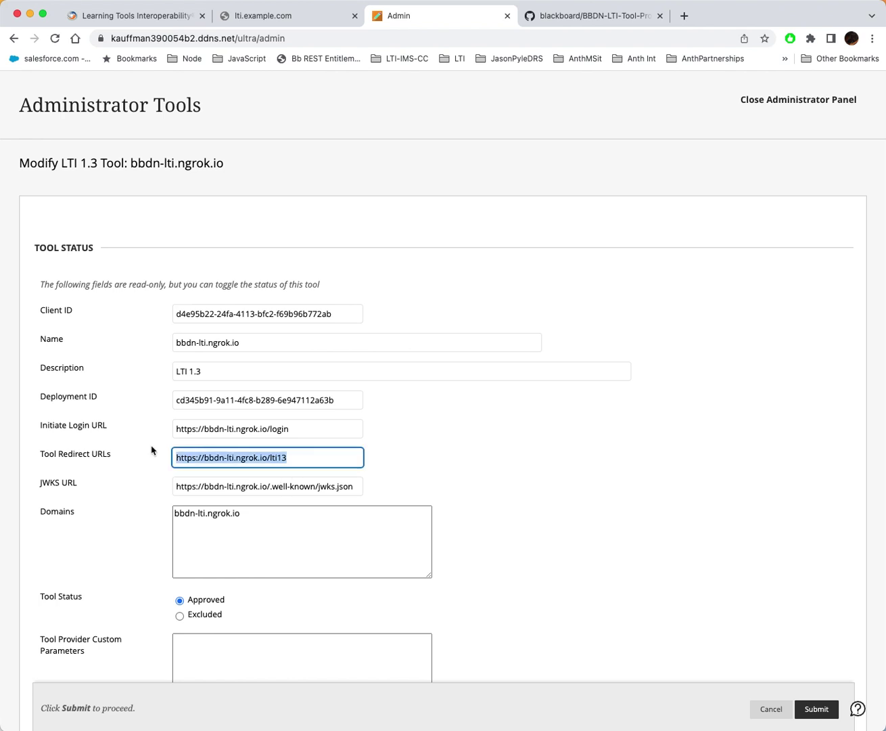
click(310, 459)
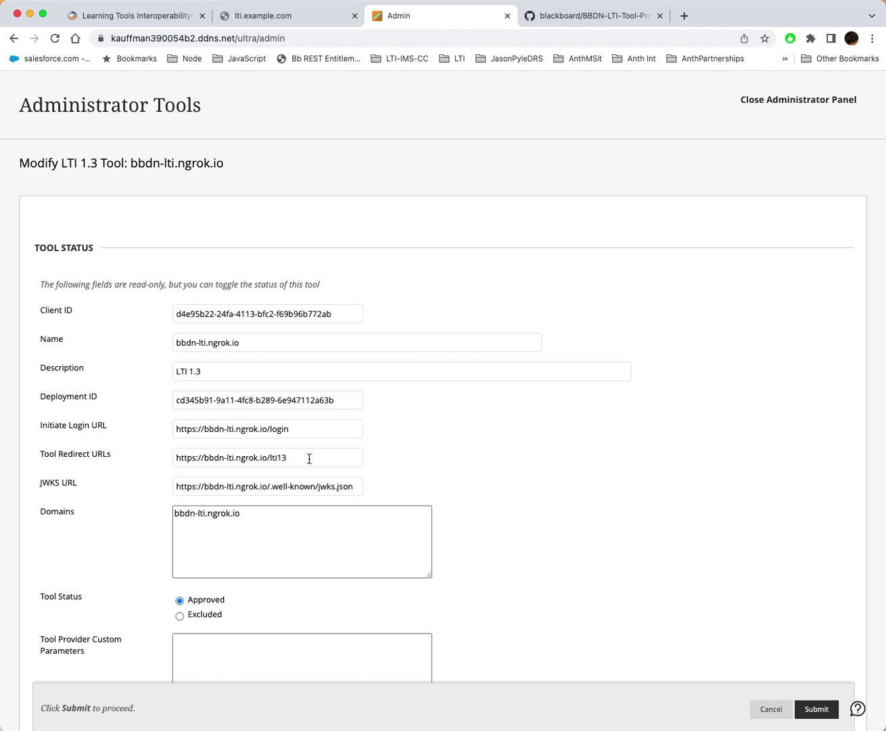
triple_click(274, 458)
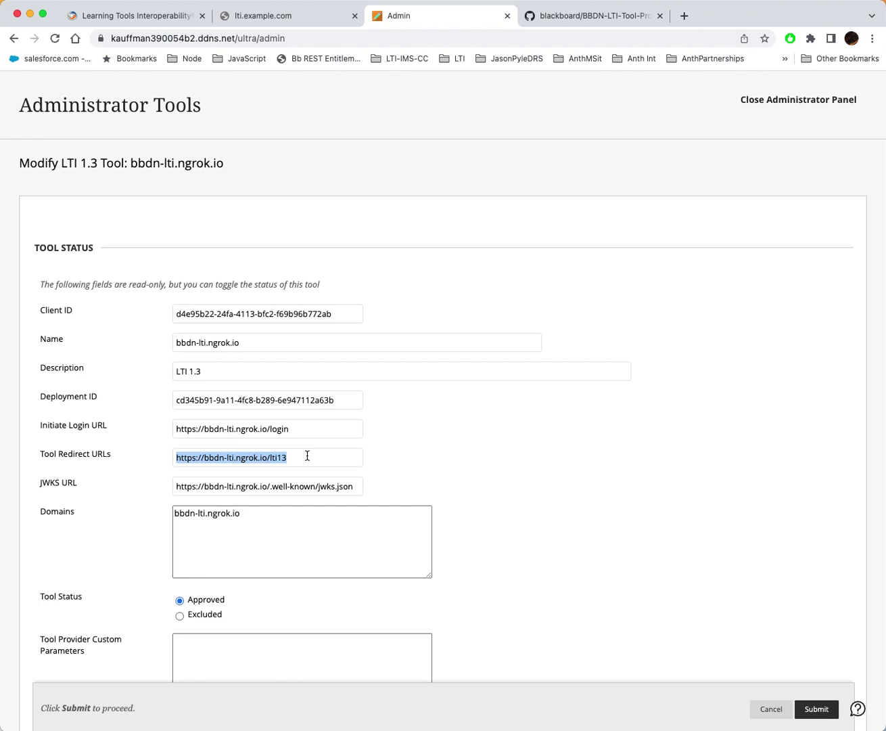
drag(320, 458, 169, 459)
key(super+c)
Step: Reselect the redirect URL to review it, then close the Administrator Panel
scroll(465, 454, down, 1)
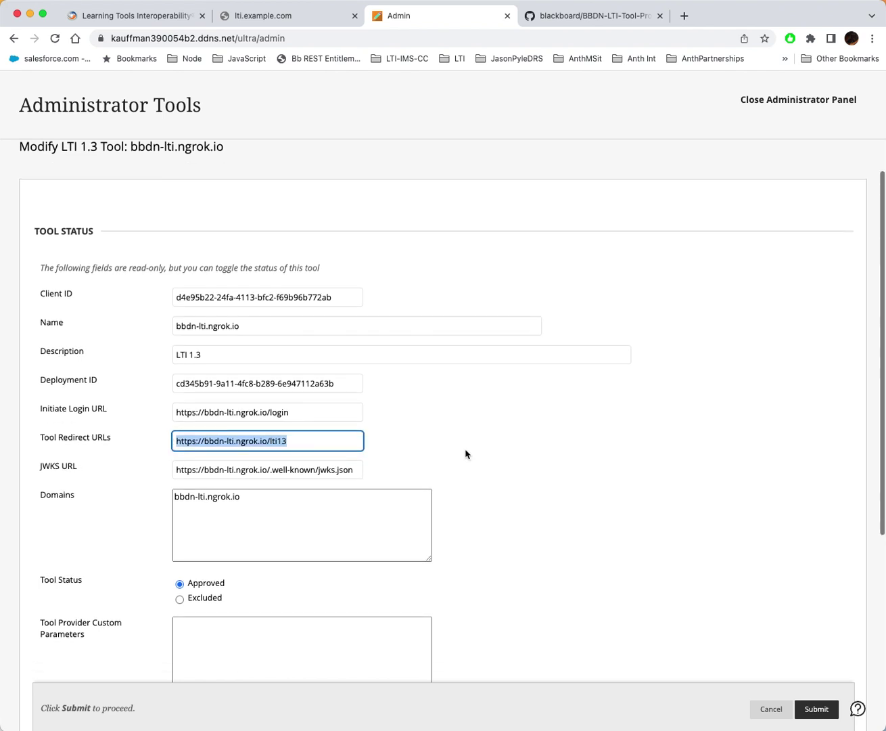
scroll(465, 453, down, 1)
scroll(484, 474, down, 1)
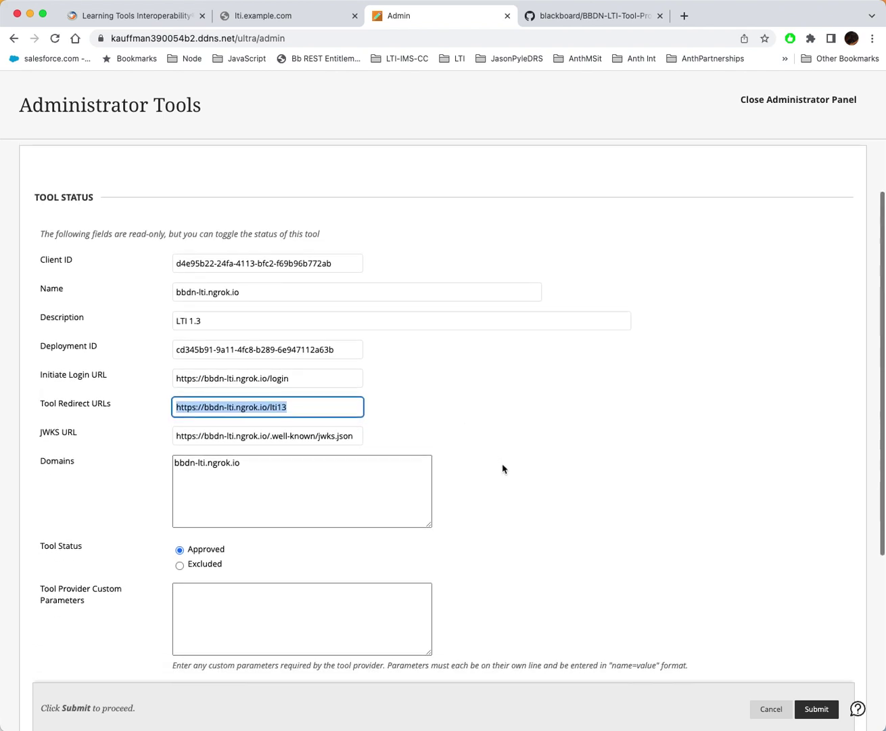
scroll(504, 468, up, 2)
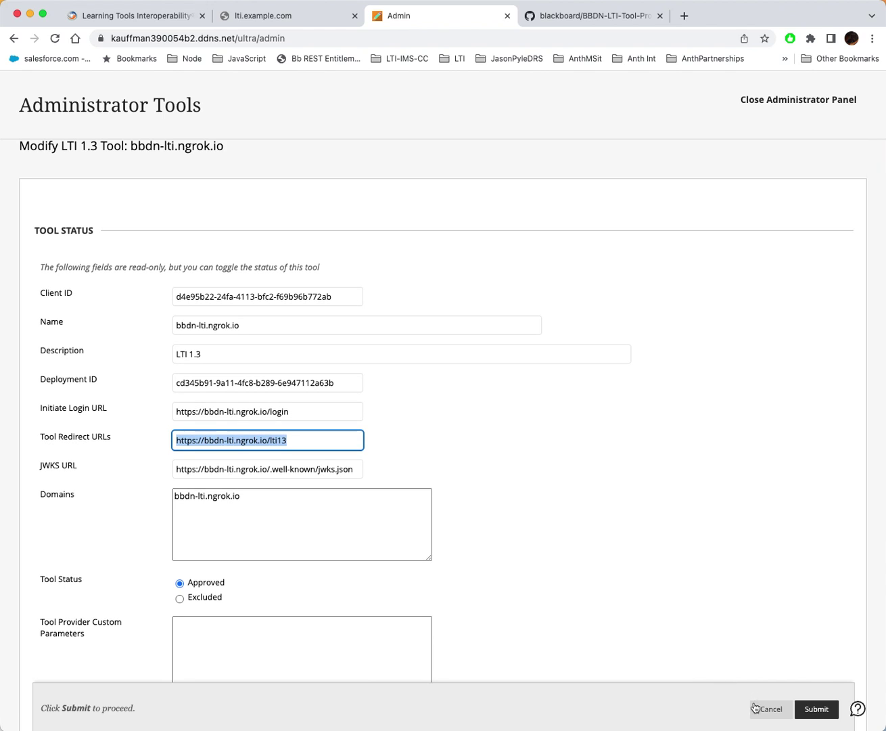
click(309, 434)
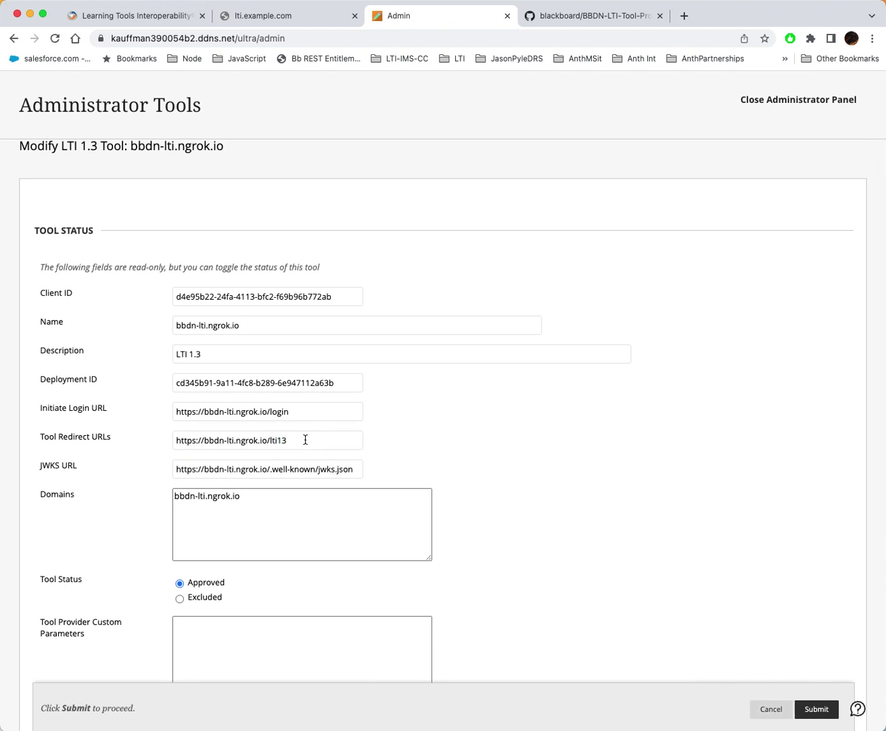
drag(306, 440, 163, 428)
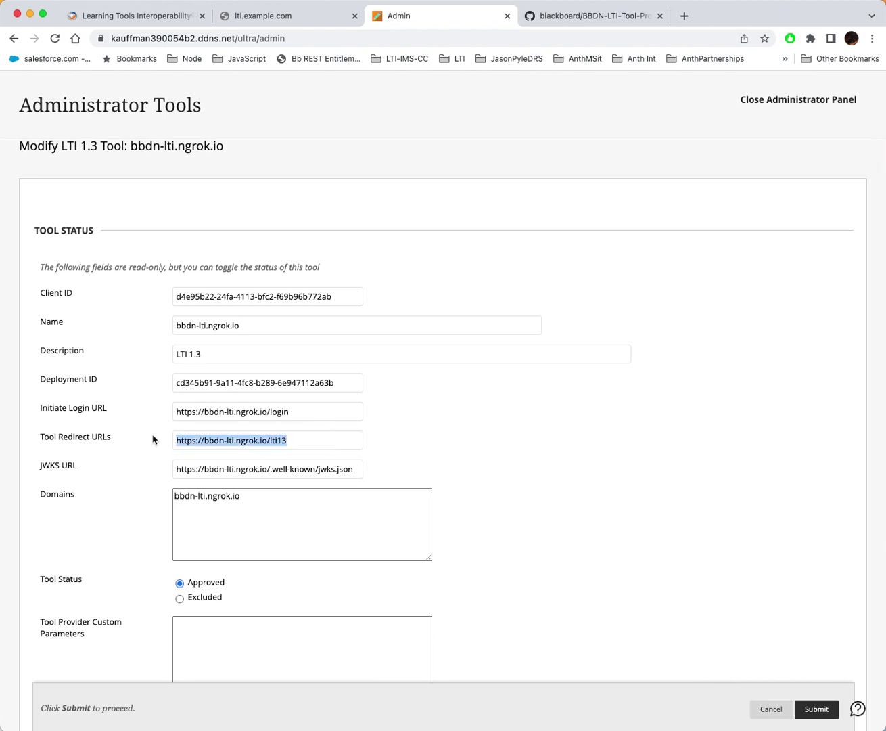
click(301, 438)
drag(316, 442, 93, 446)
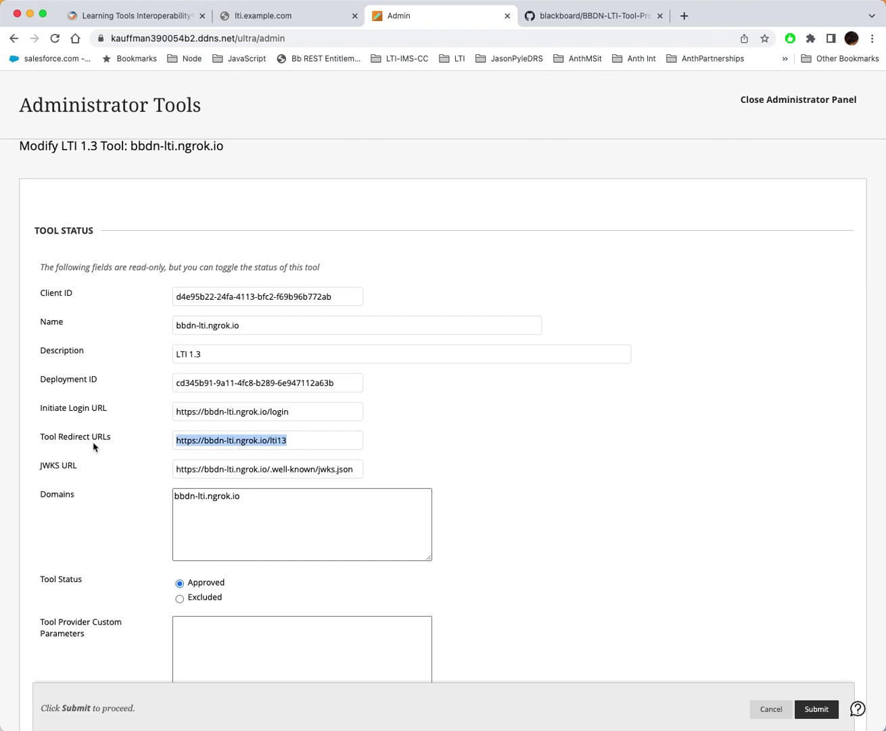
drag(230, 445, 117, 444)
click(306, 441)
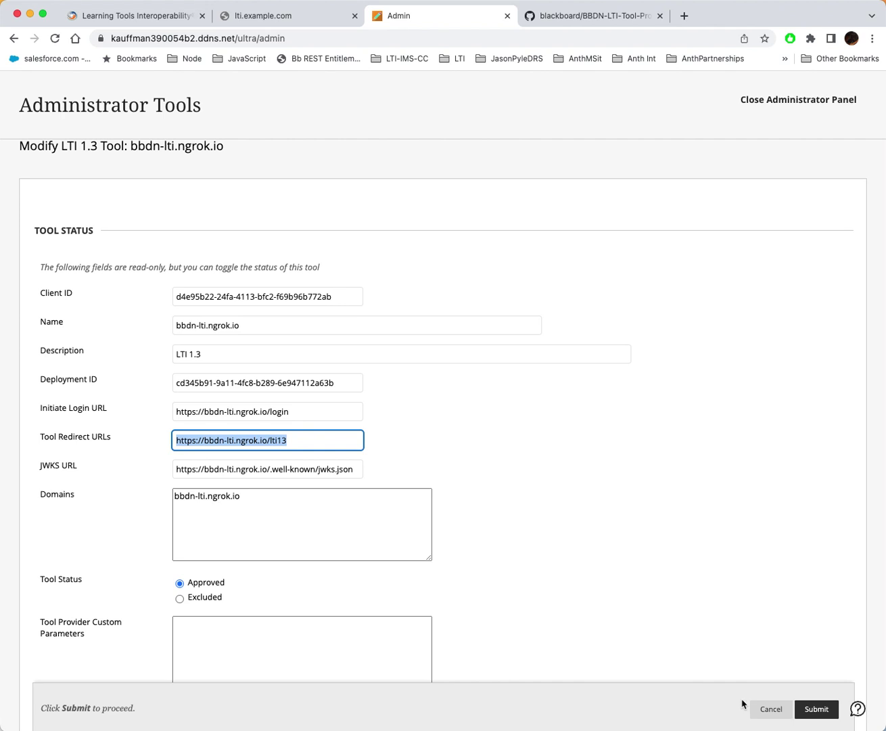
scroll(721, 307, down, 2)
scroll(673, 275, up, 3)
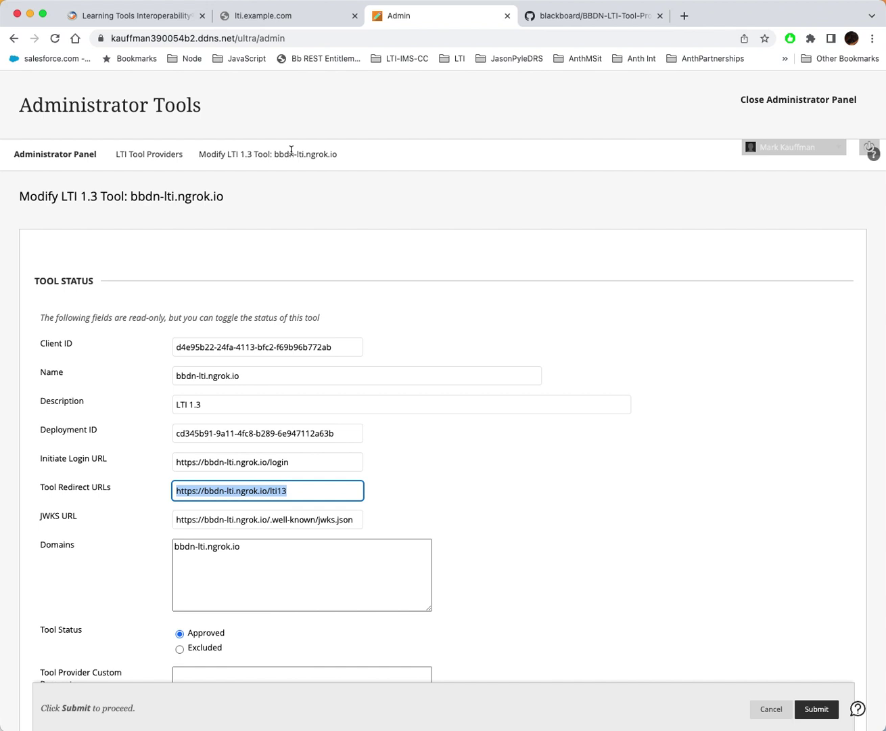
click(752, 100)
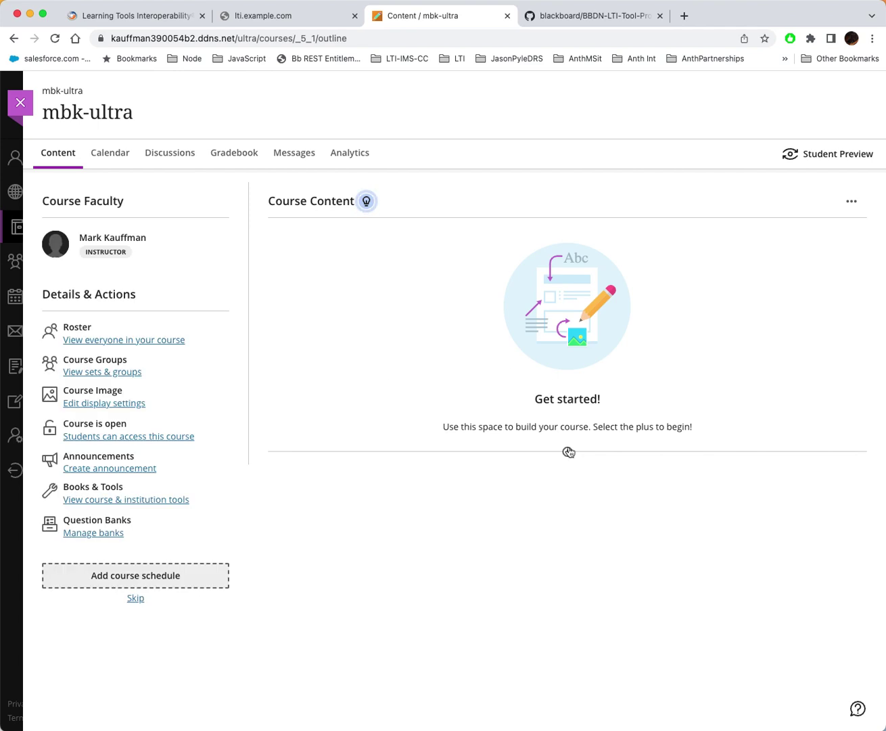
Step: Add course content from Content Market by launching the bbdnltidlr Institution Tools card
click(567, 451)
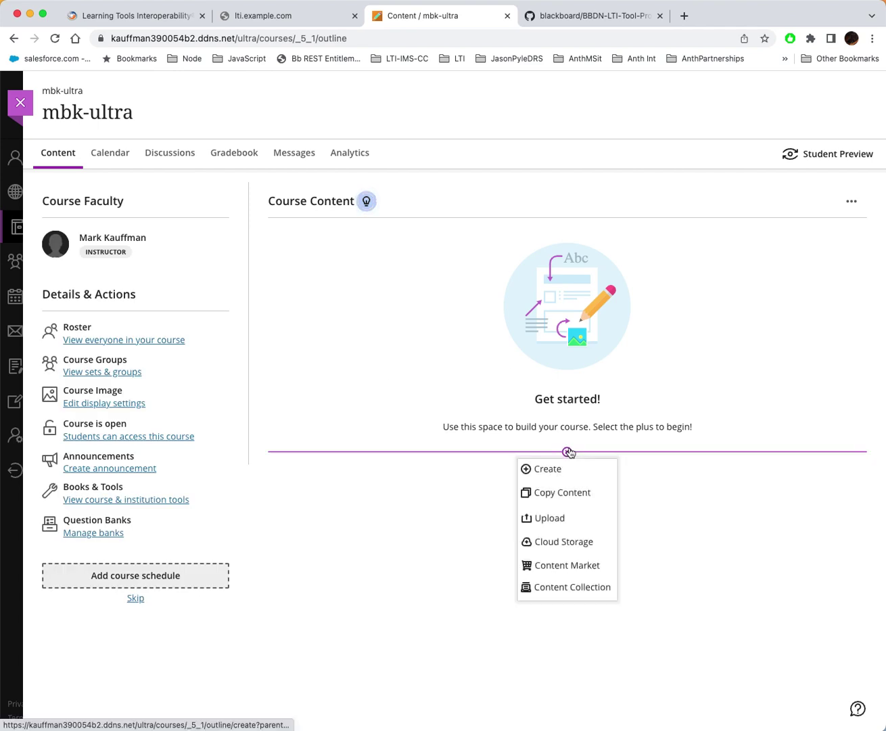
click(558, 566)
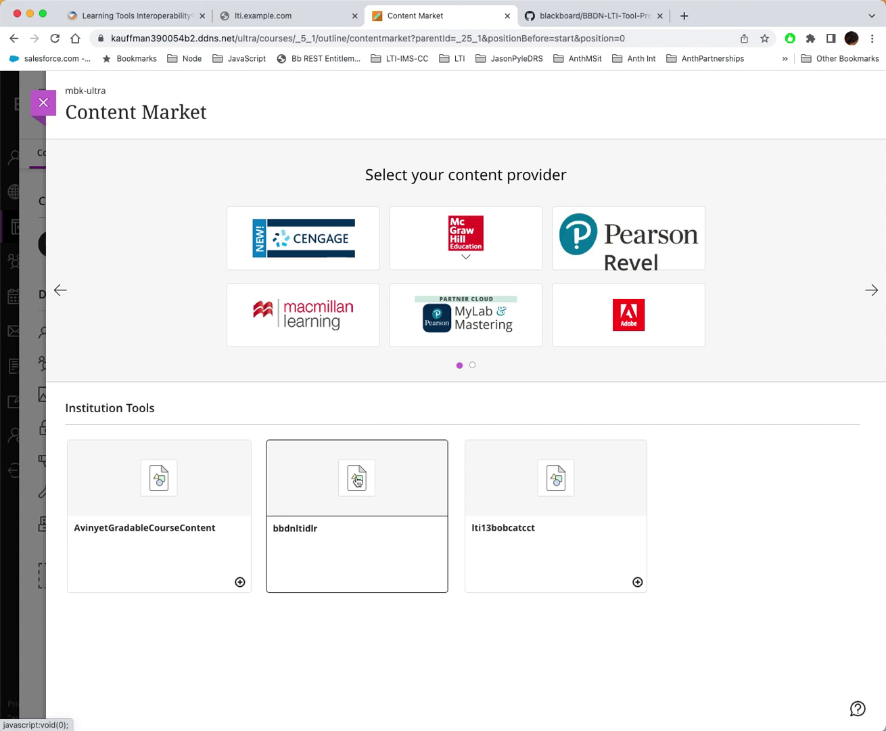
click(368, 470)
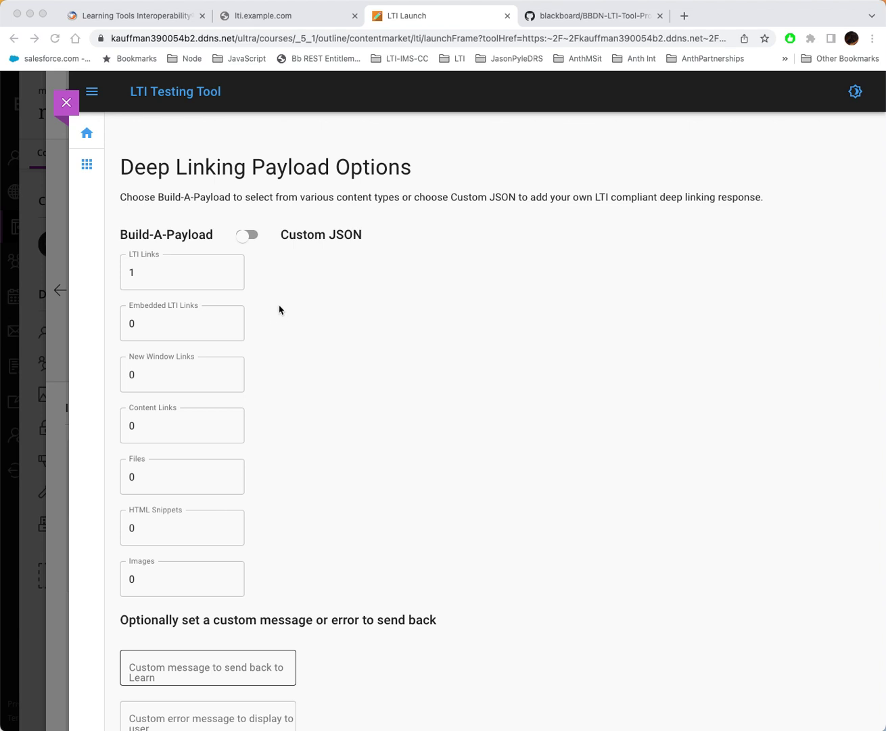
click(252, 237)
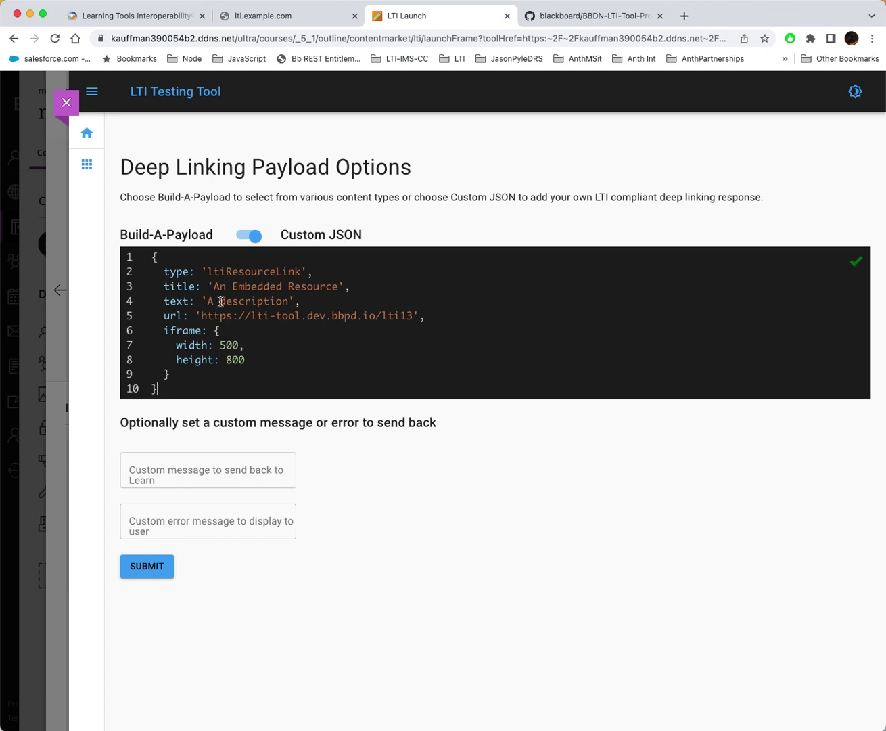
drag(415, 314, 299, 316)
drag(260, 318, 156, 317)
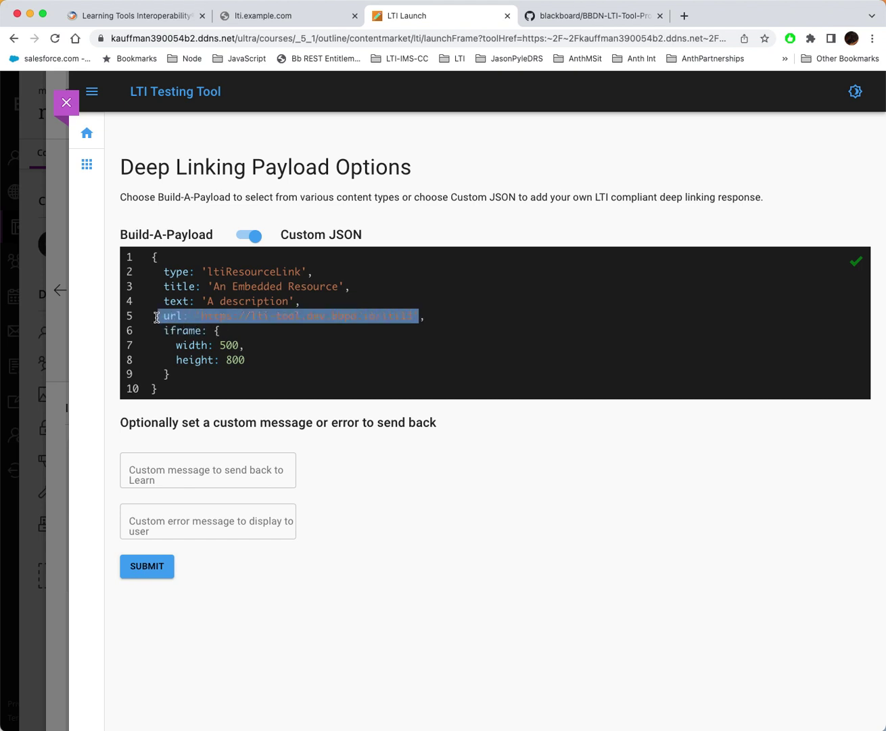
click(280, 318)
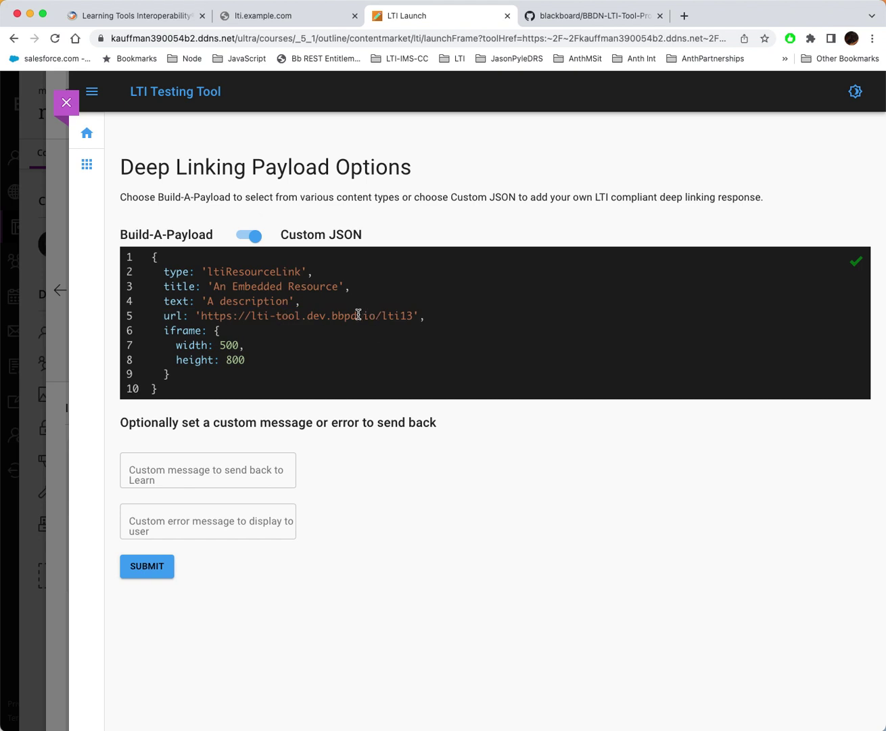
drag(376, 315, 251, 309)
click(279, 312)
drag(375, 315, 252, 316)
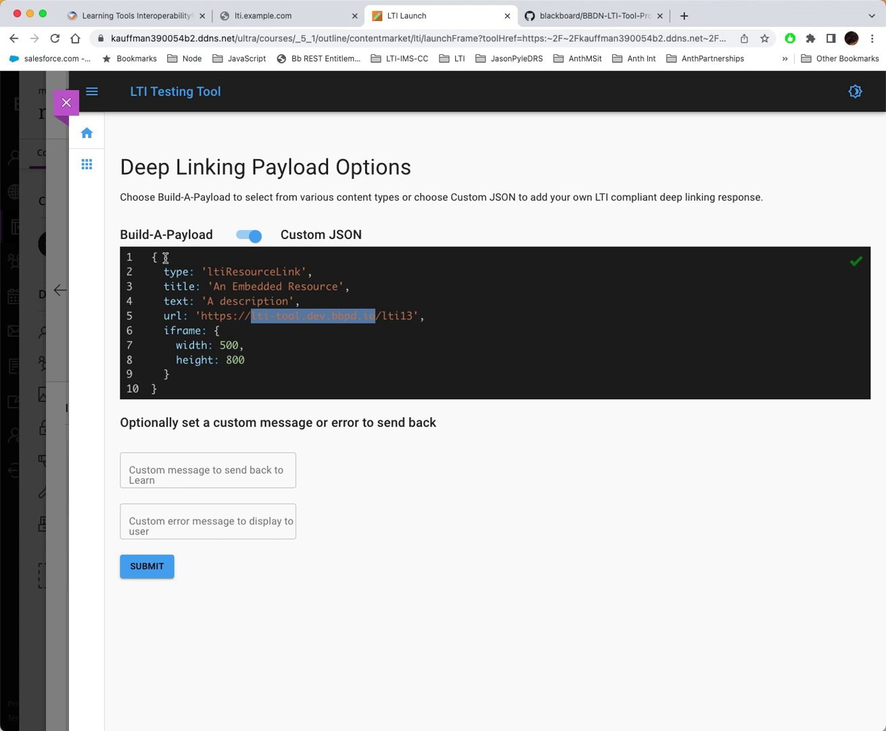
Step: Set the Build-A-Payload LTI Links count to 60 and submit the payload
click(248, 235)
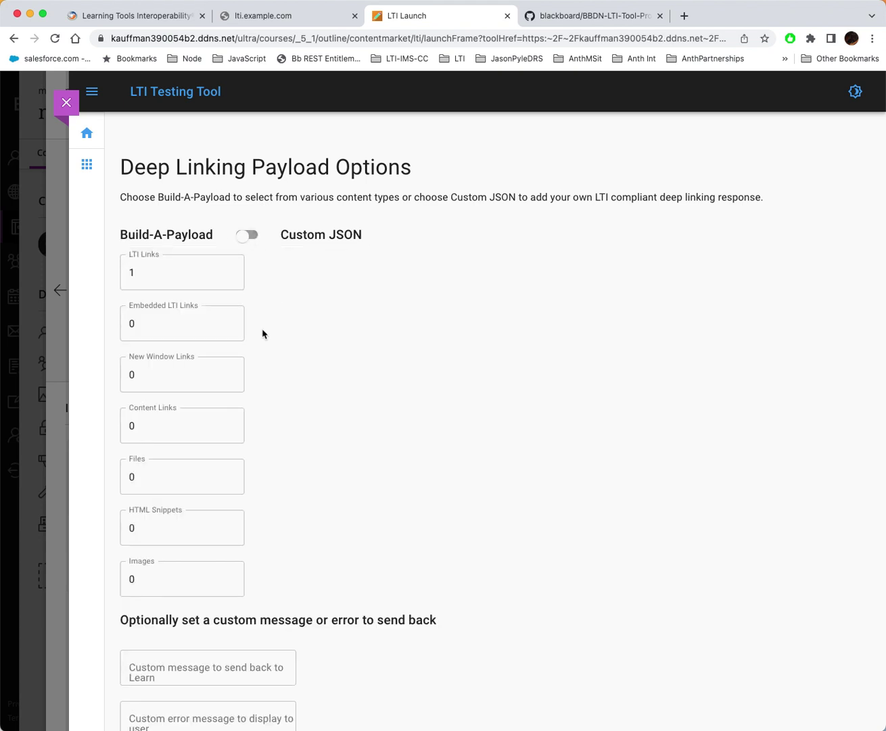
drag(170, 271, 102, 274)
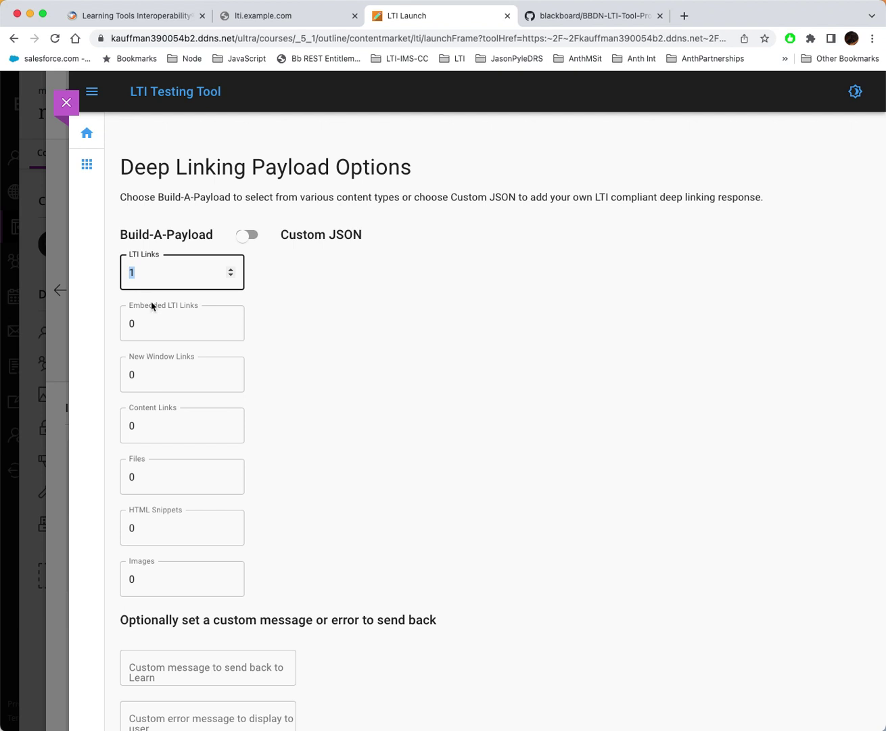
click(232, 270)
click(232, 270)
click(232, 269)
text(0)
scroll(286, 373, down, 2)
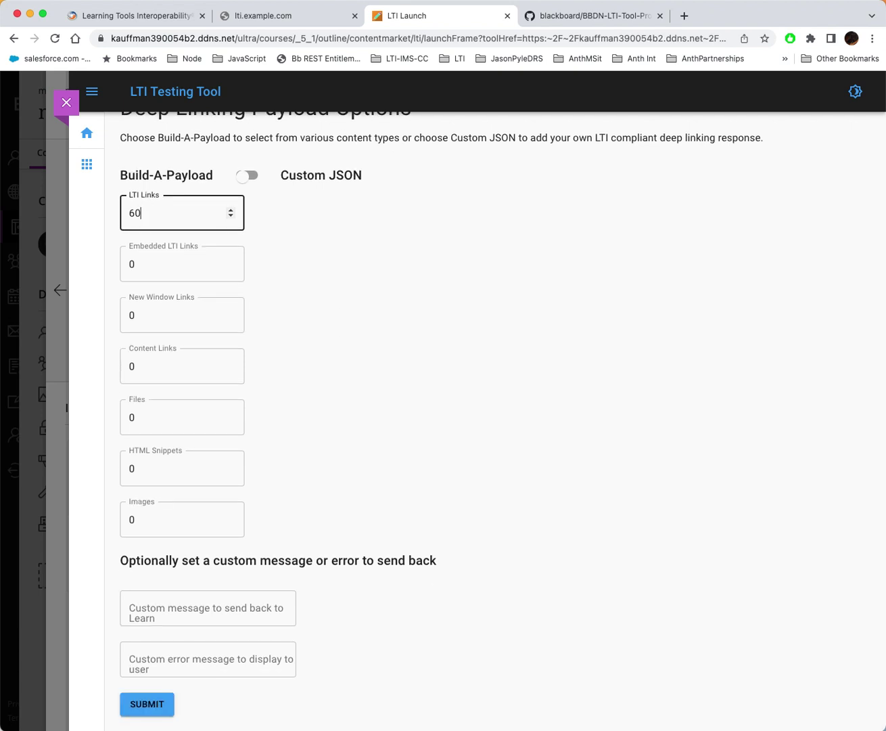
click(163, 705)
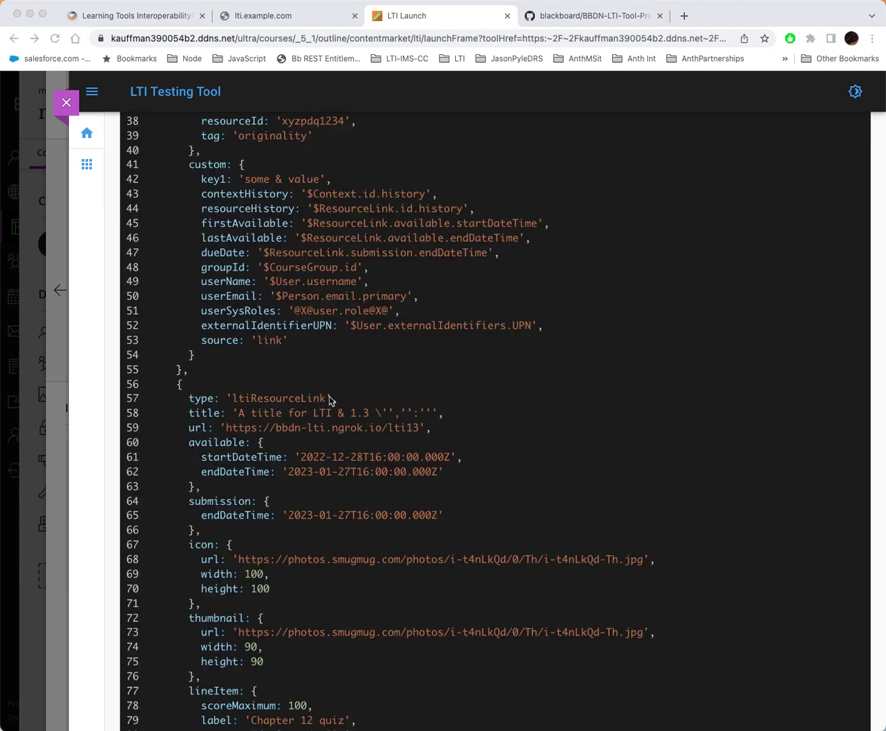
Step: Highlight line 59's url in the Return JSON, then scroll back to the top
click(332, 428)
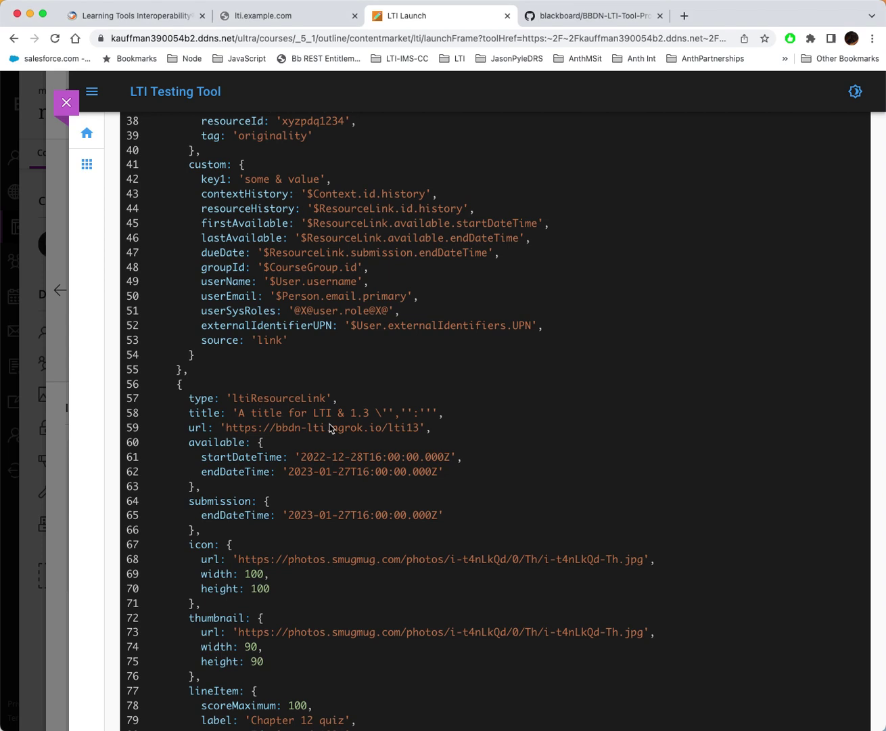
click(427, 431)
drag(419, 432, 222, 430)
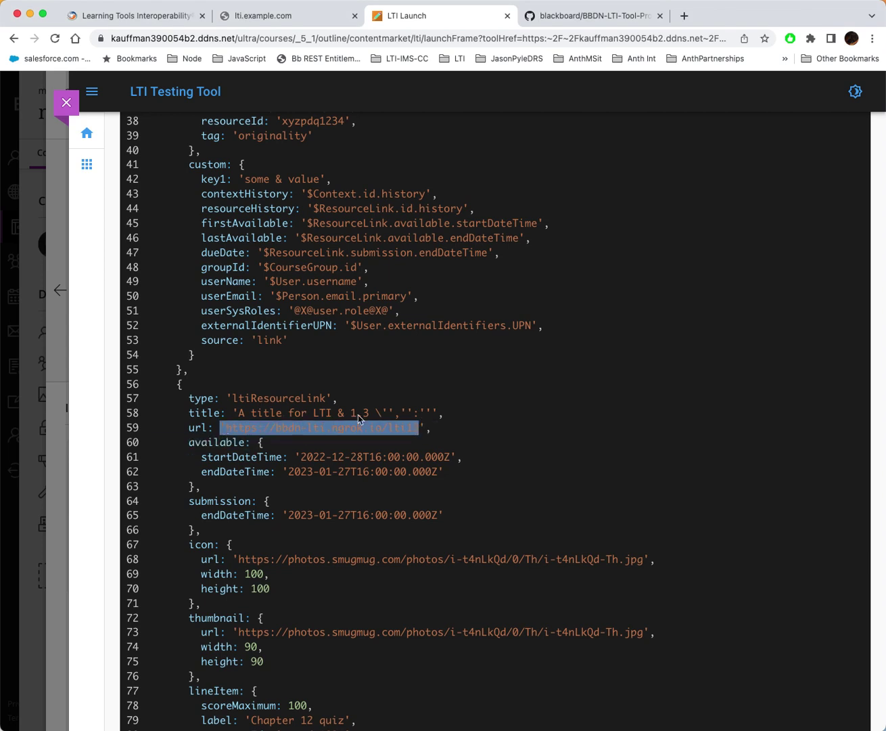
scroll(379, 425, up, 1)
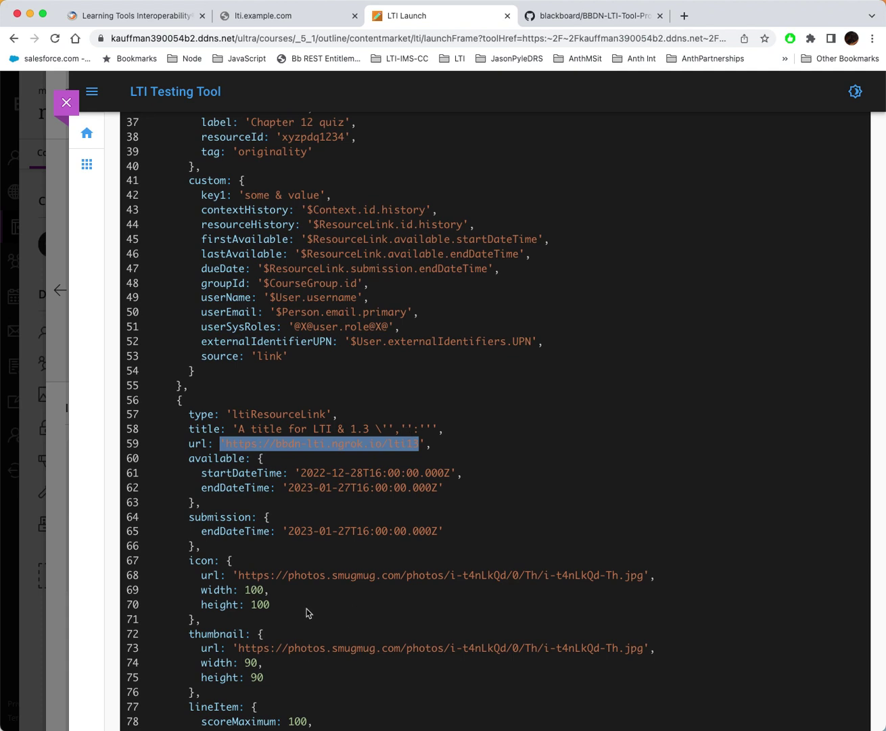
scroll(340, 484, up, 10)
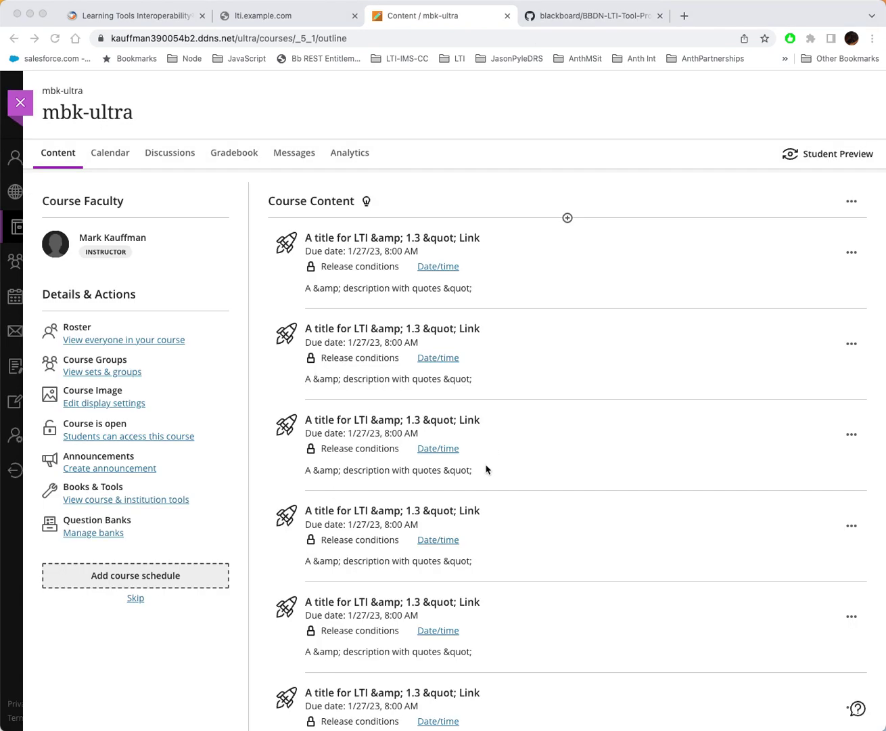
scroll(477, 487, down, 6)
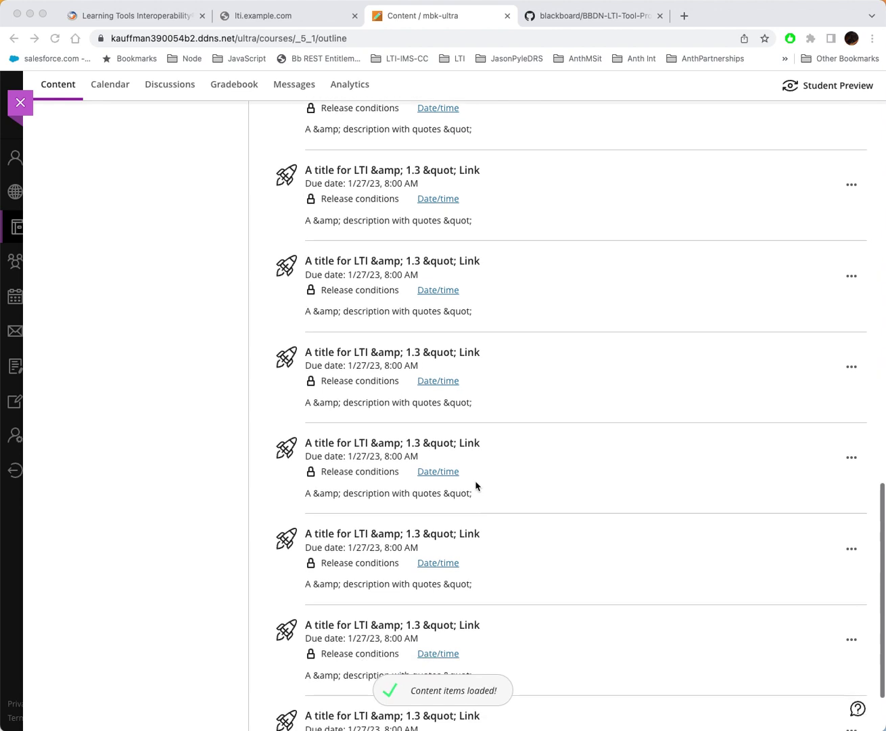
scroll(477, 486, down, 10)
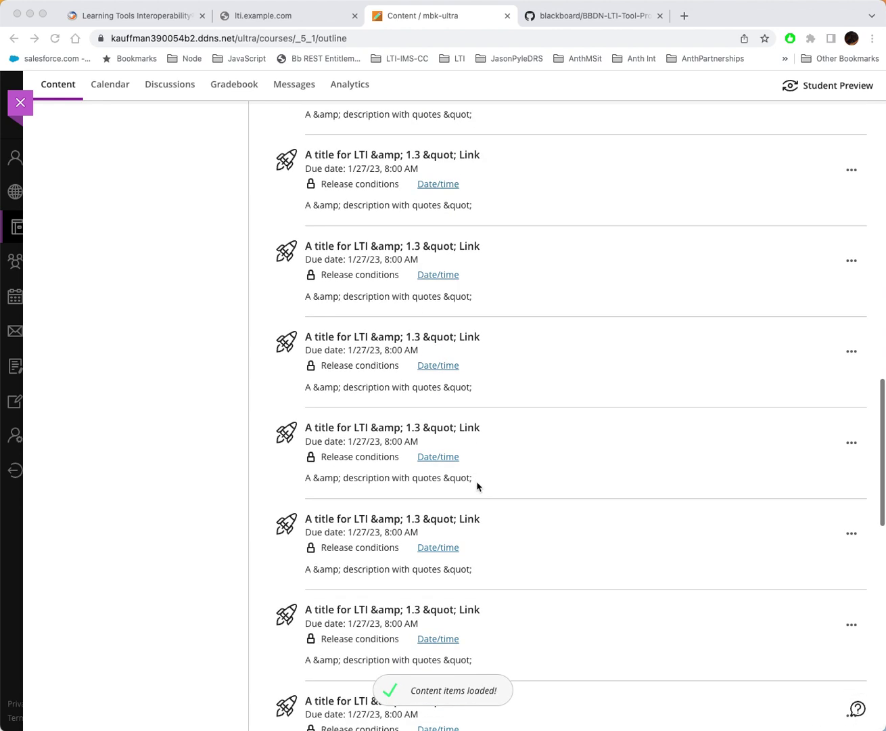
scroll(477, 487, down, 1)
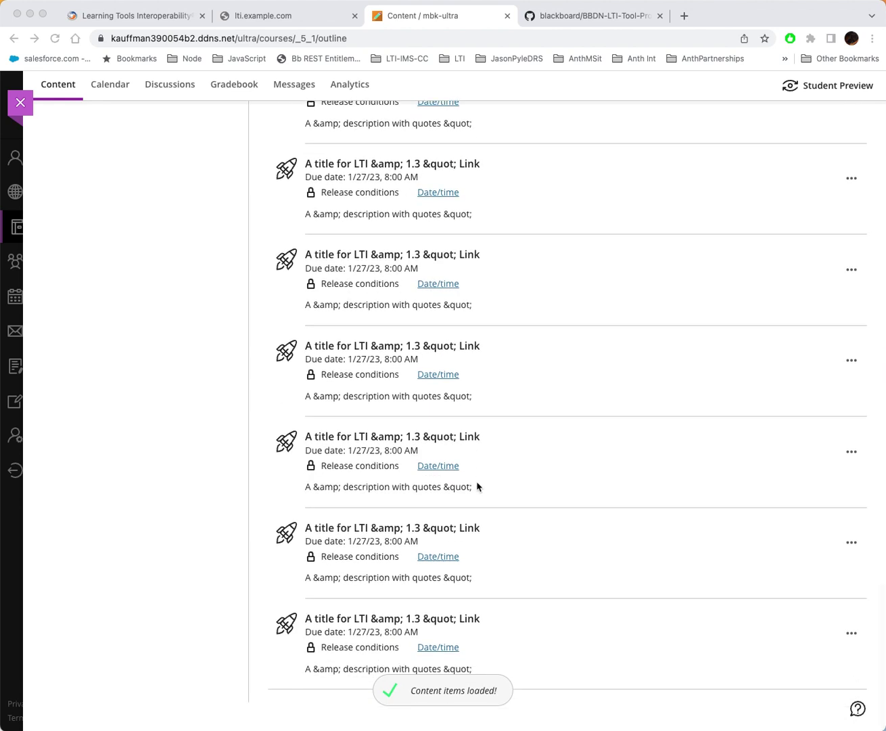
scroll(477, 487, down, 1)
scroll(477, 486, down, 10)
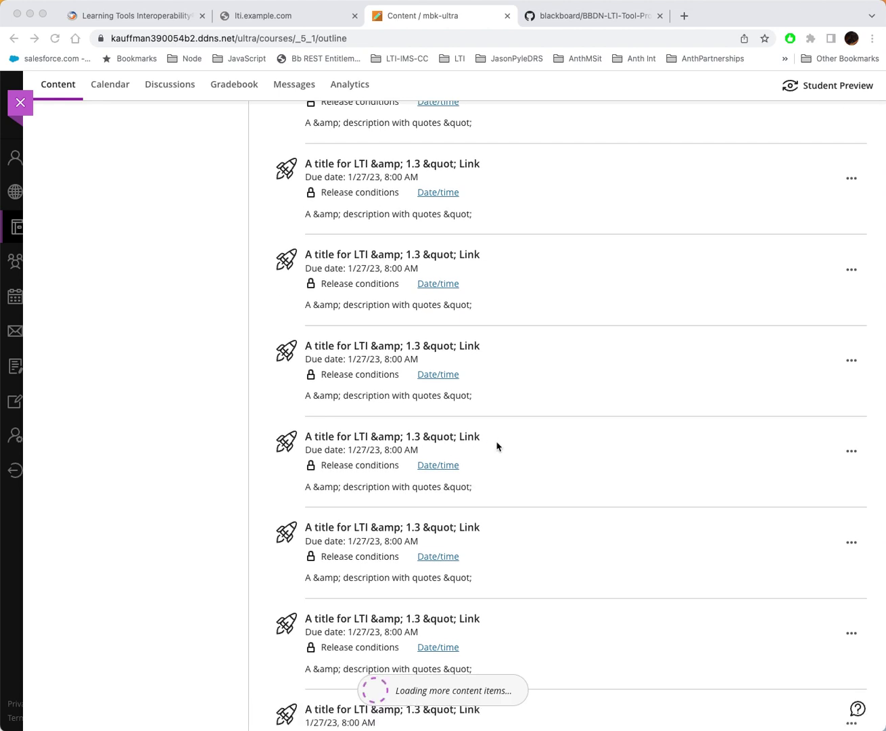
scroll(497, 446, down, 3)
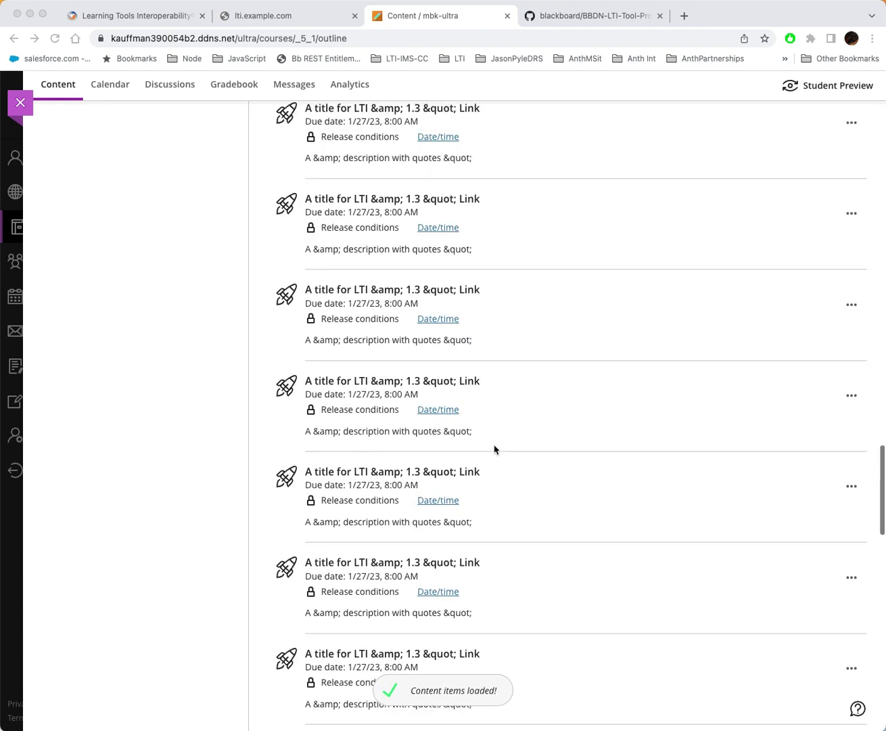
scroll(495, 448, down, 2)
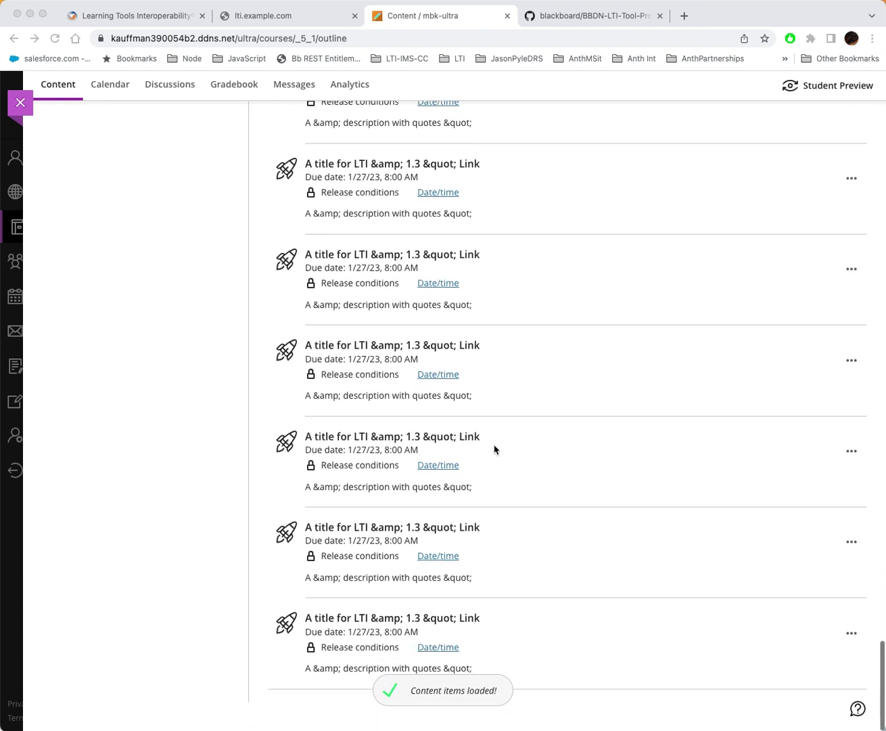
scroll(494, 449, down, 2)
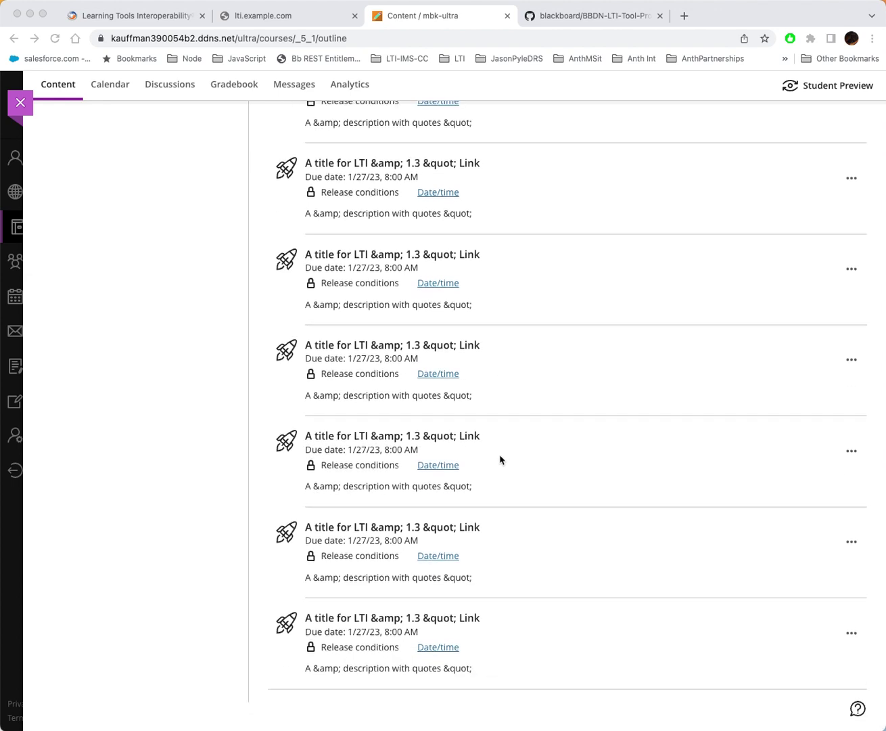
scroll(477, 433, down, 2)
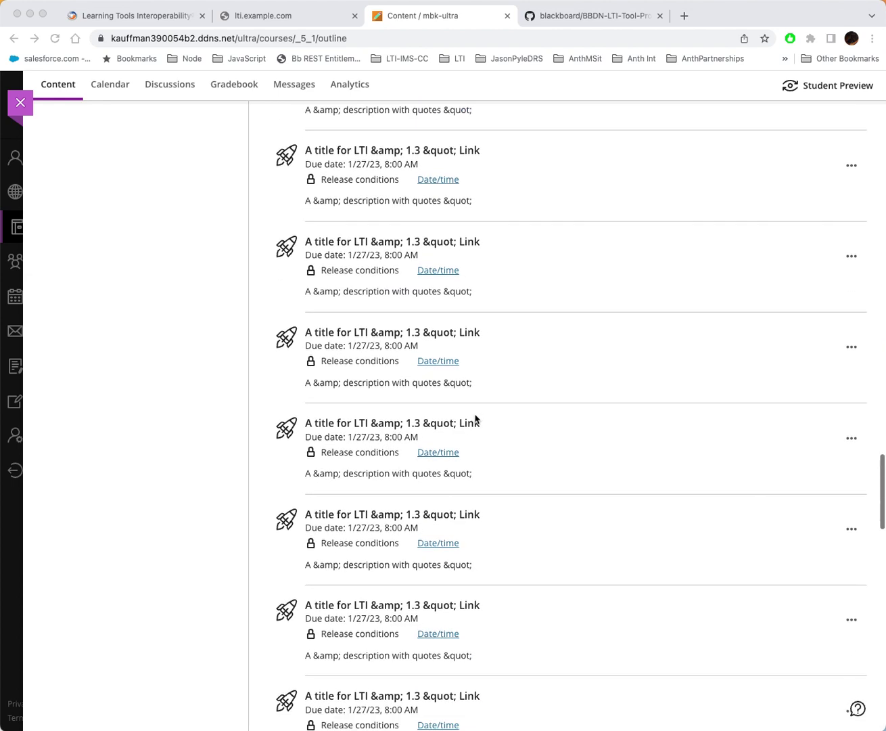
scroll(476, 419, up, 10)
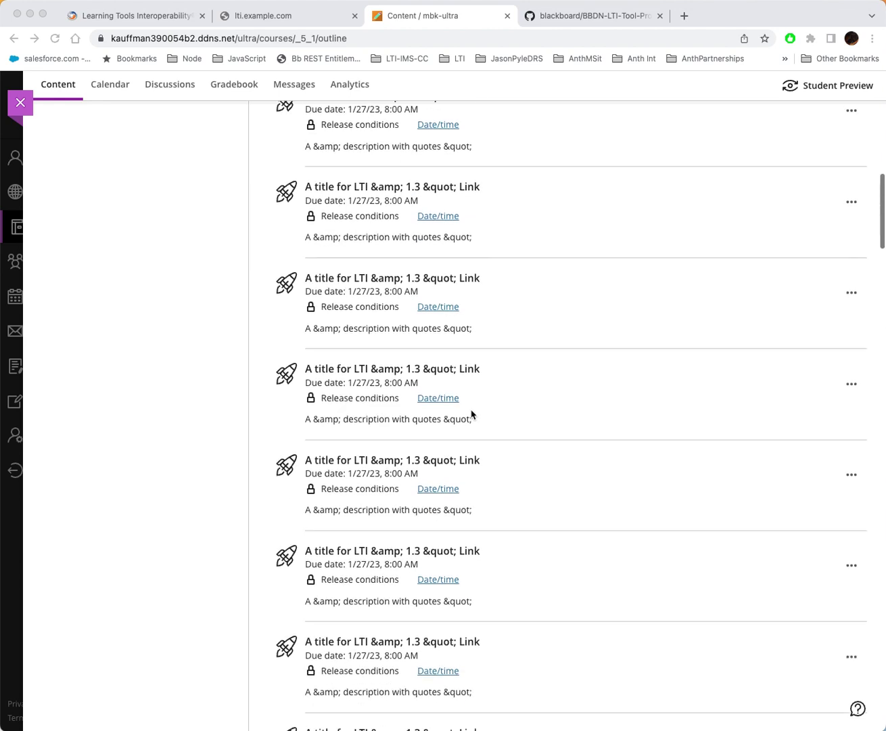
scroll(472, 414, up, 8)
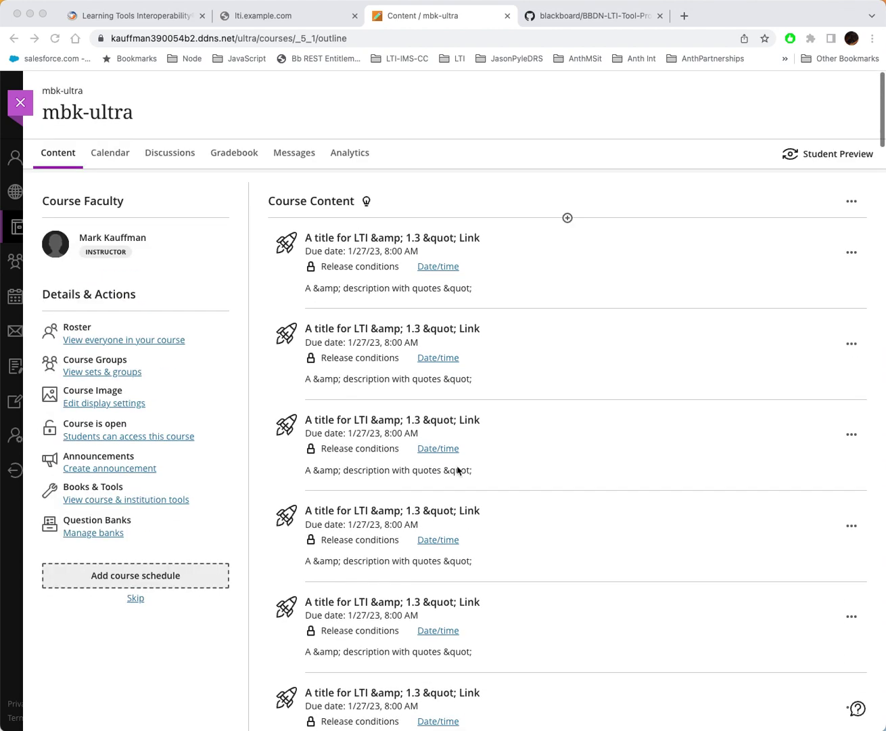
click(571, 16)
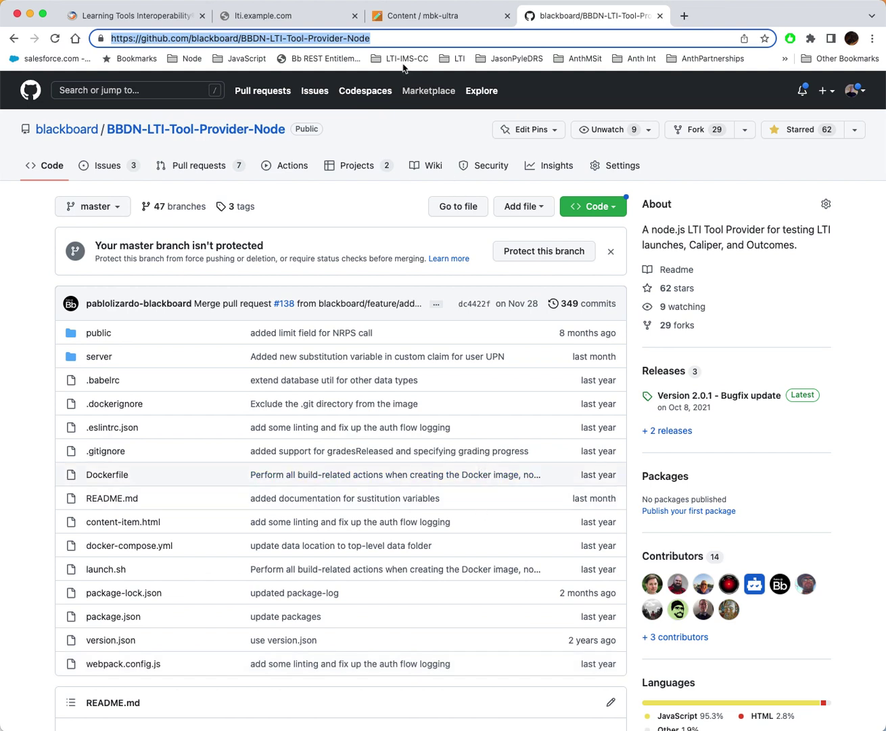
click(408, 16)
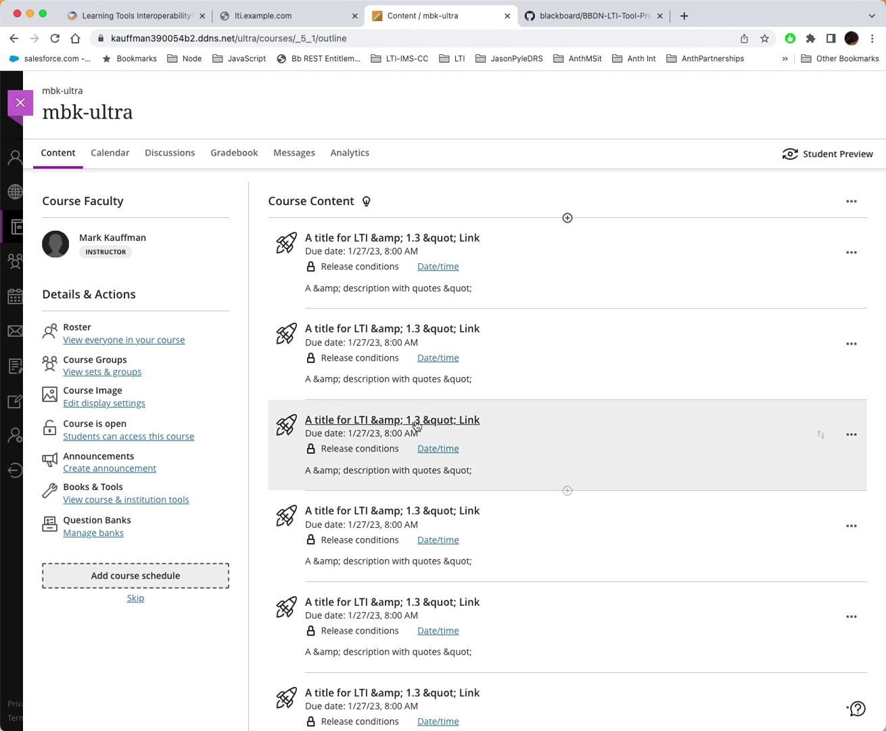
mouse_move(430, 453)
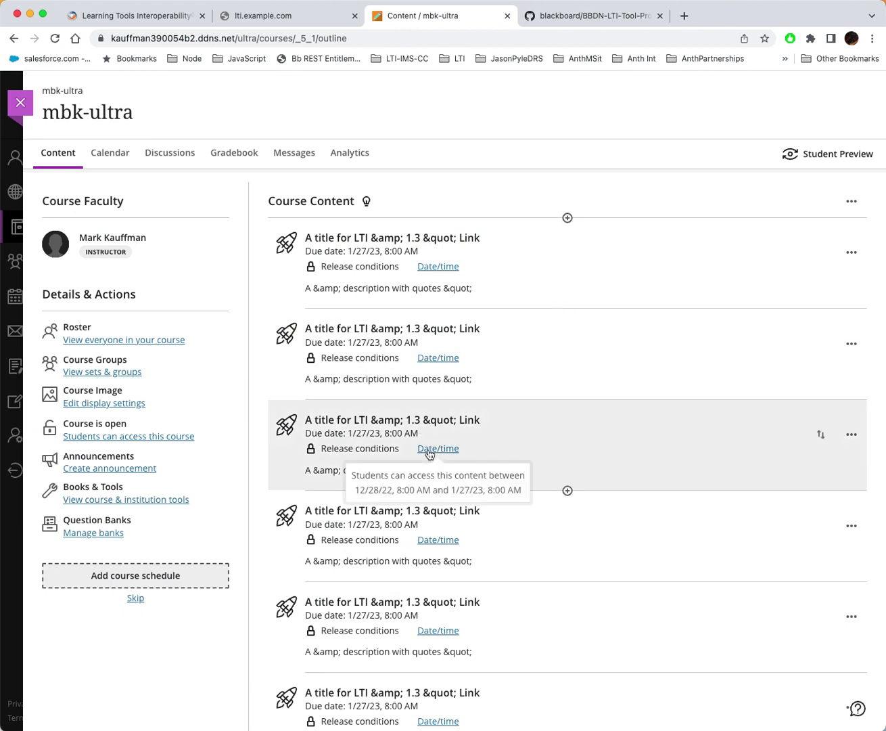